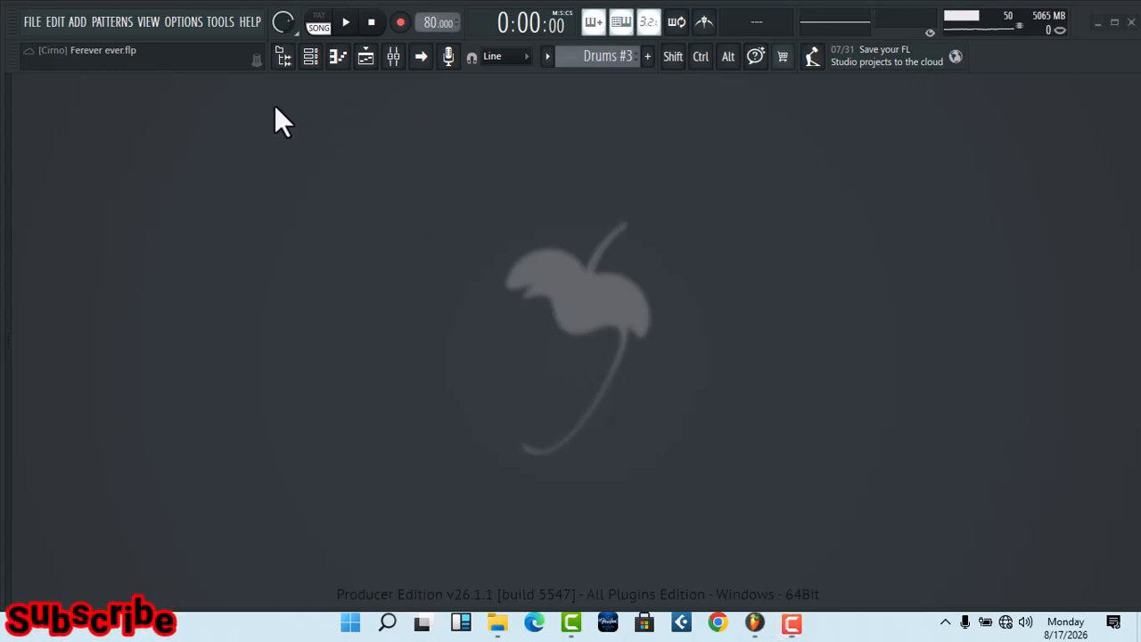
- Look over the song's playlist arrangement and the channel rack, closing both windows again
{"action": "left_click", "coordinate": [370, 61]}
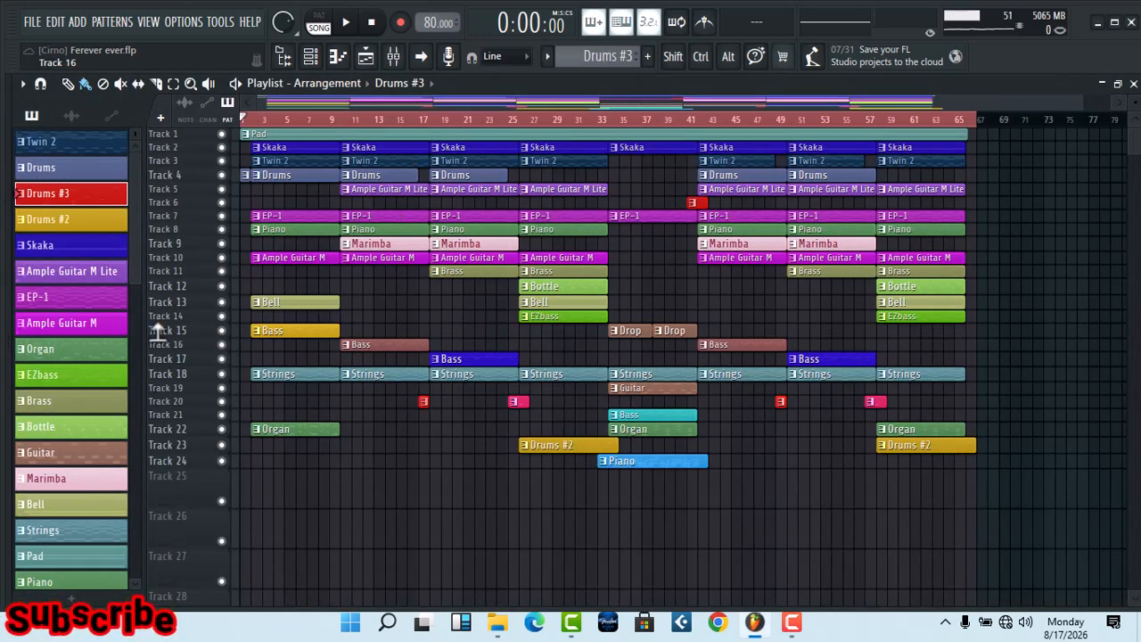
{"action": "left_click", "coordinate": [1133, 83]}
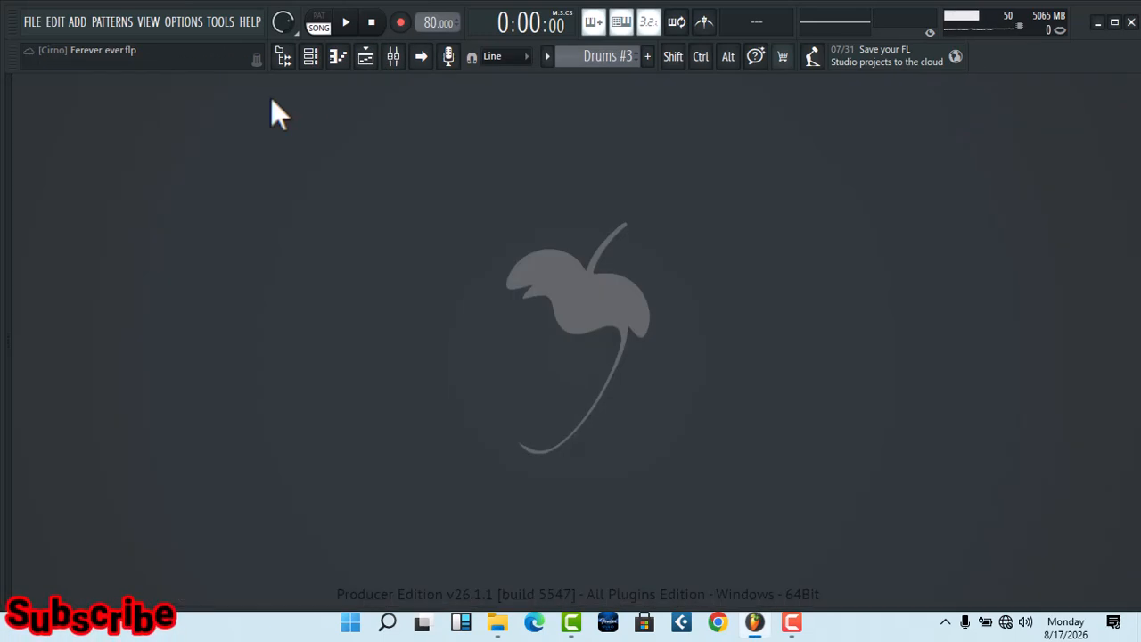
{"action": "left_click", "coordinate": [337, 61]}
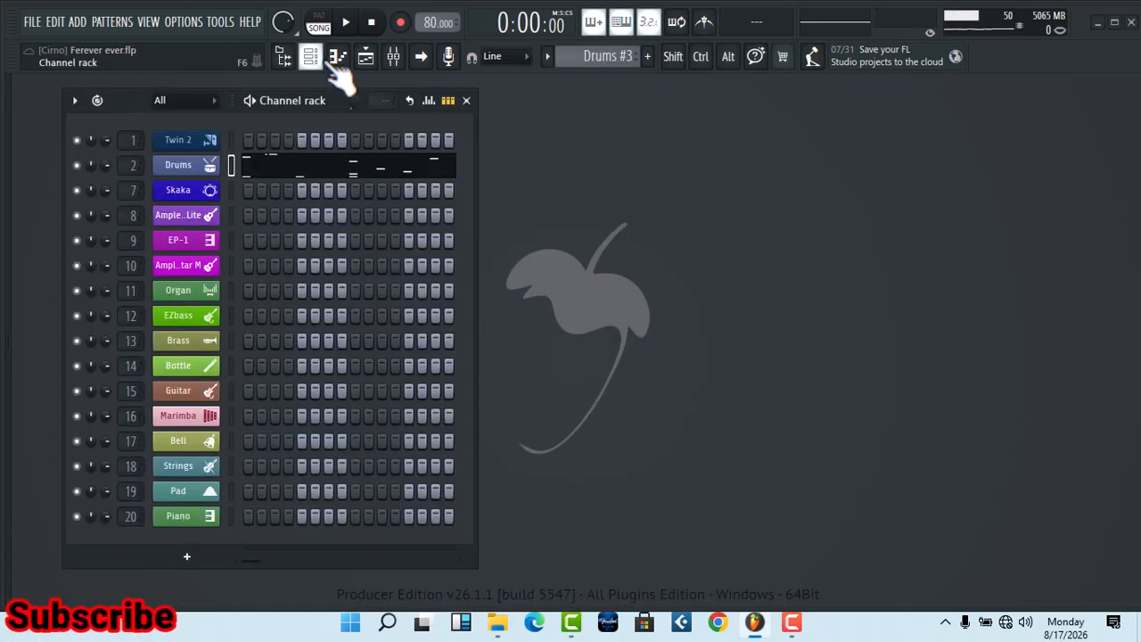
{"action": "left_click", "coordinate": [464, 101]}
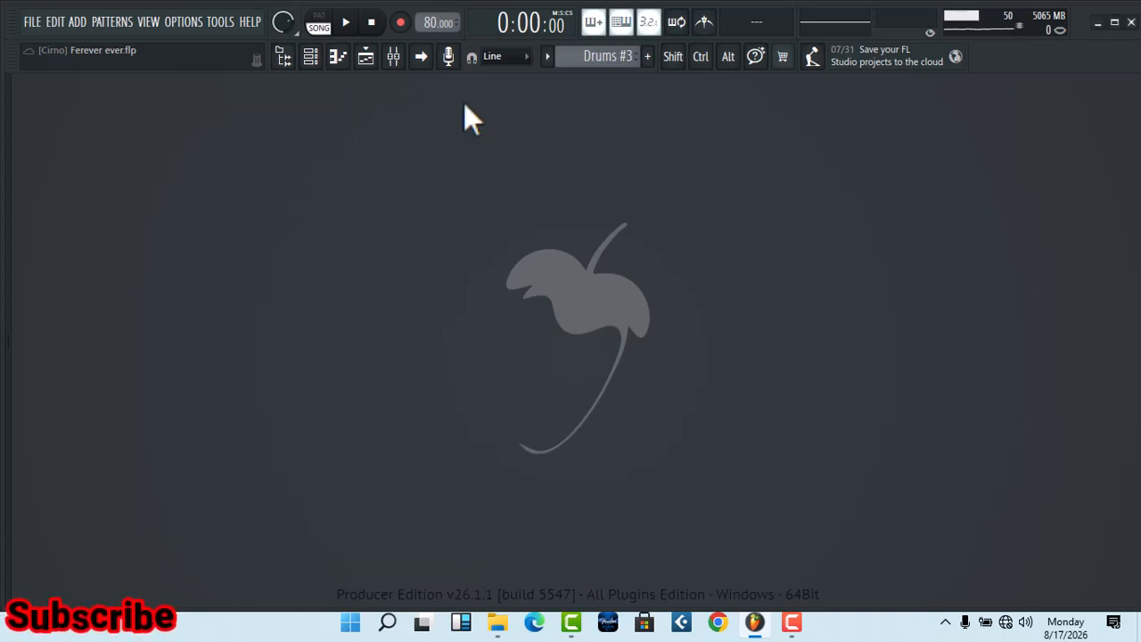
{"action": "left_click", "coordinate": [366, 56]}
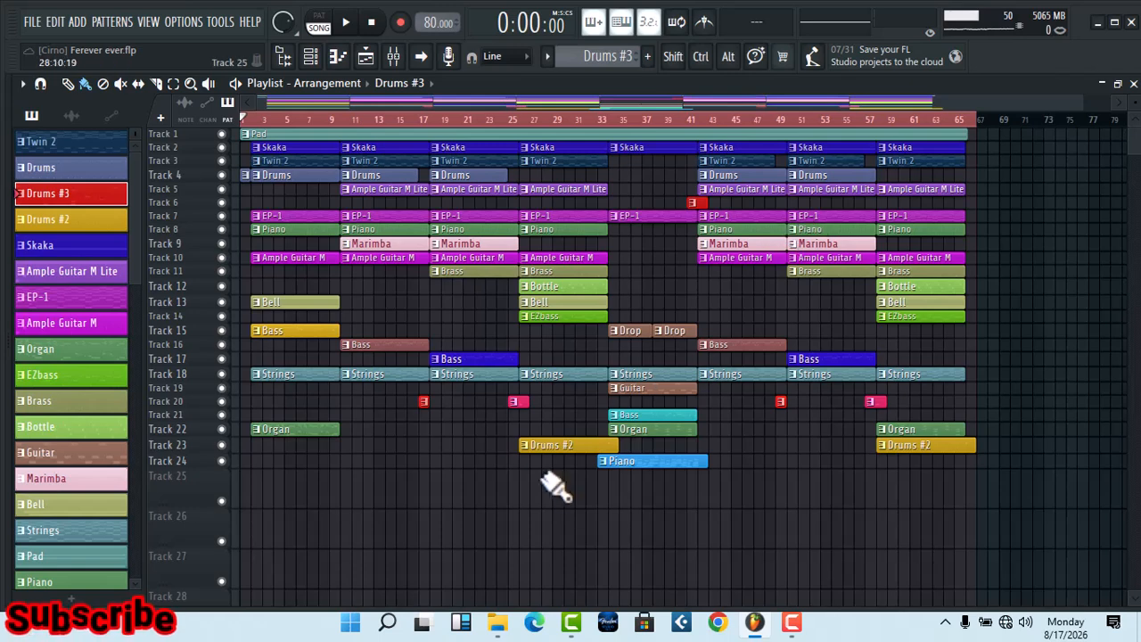
{"action": "left_click", "coordinate": [1132, 83]}
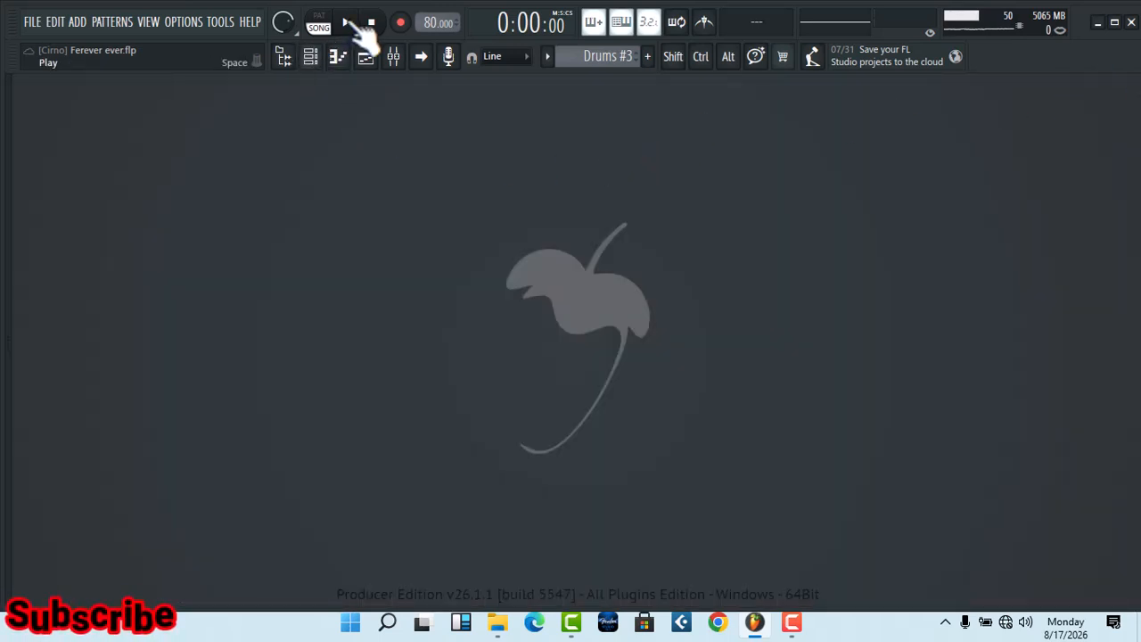
{"action": "left_click", "coordinate": [321, 62]}
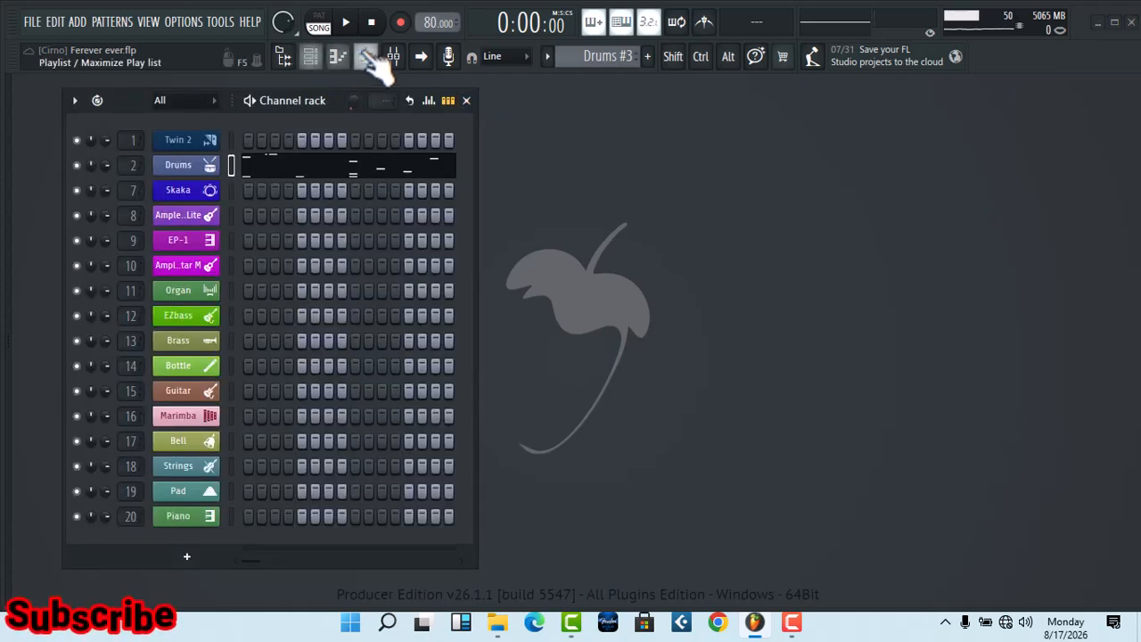
{"action": "left_click", "coordinate": [367, 57]}
{"action": "left_click", "coordinate": [459, 105]}
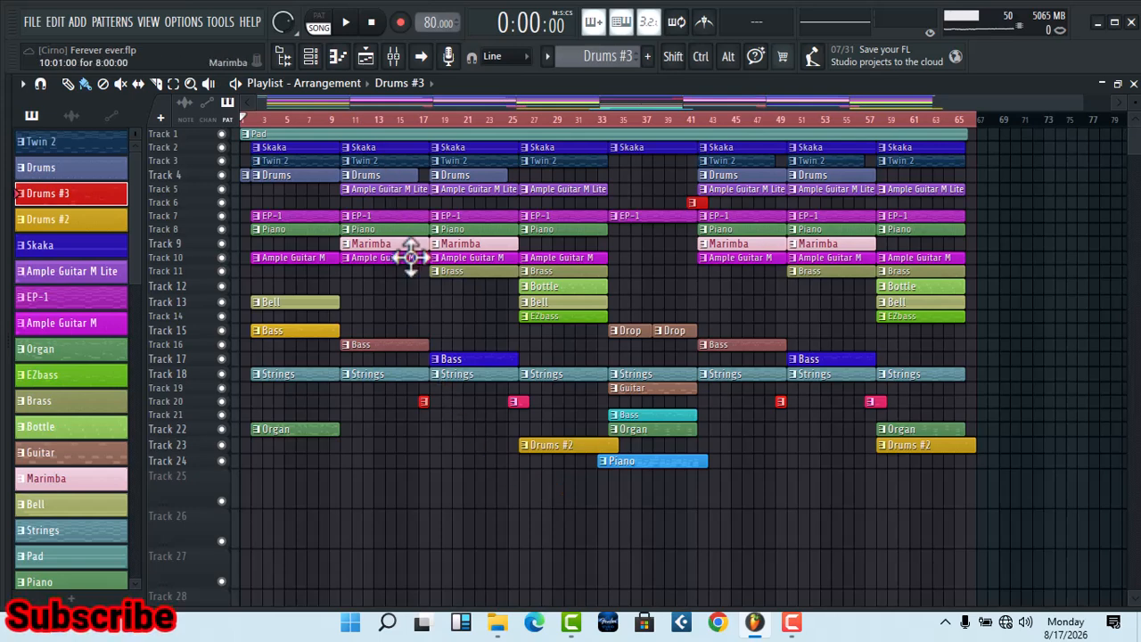
{"action": "left_click", "coordinate": [1133, 84]}
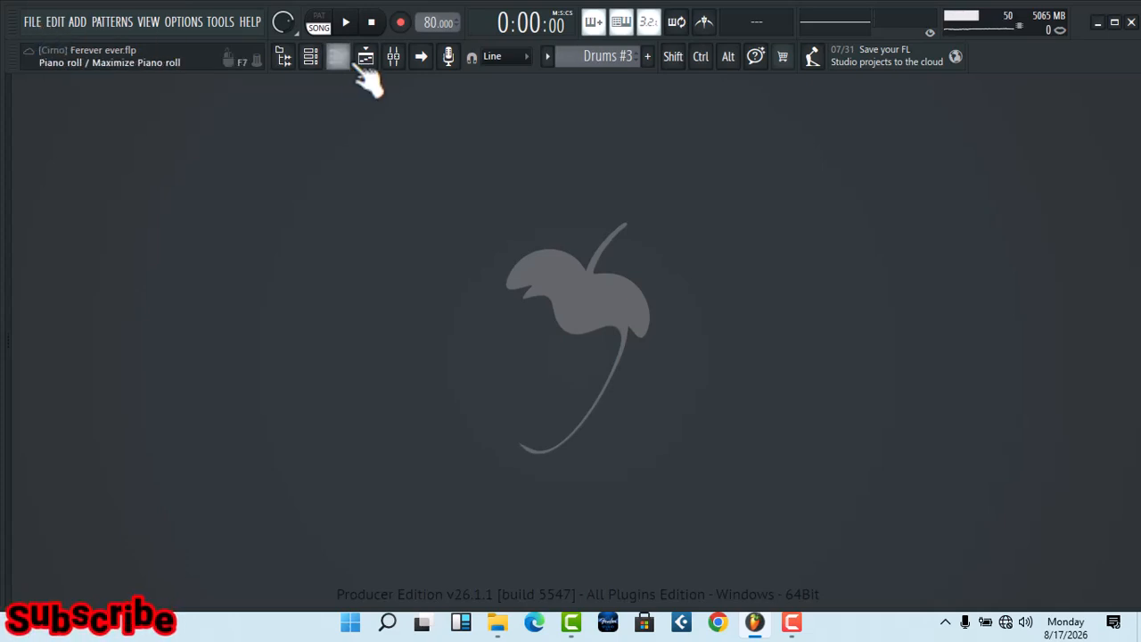
- Examine the render settings for exporting the project as Ferever ever.wav, and close them without rendering
{"action": "left_click", "coordinate": [36, 23]}
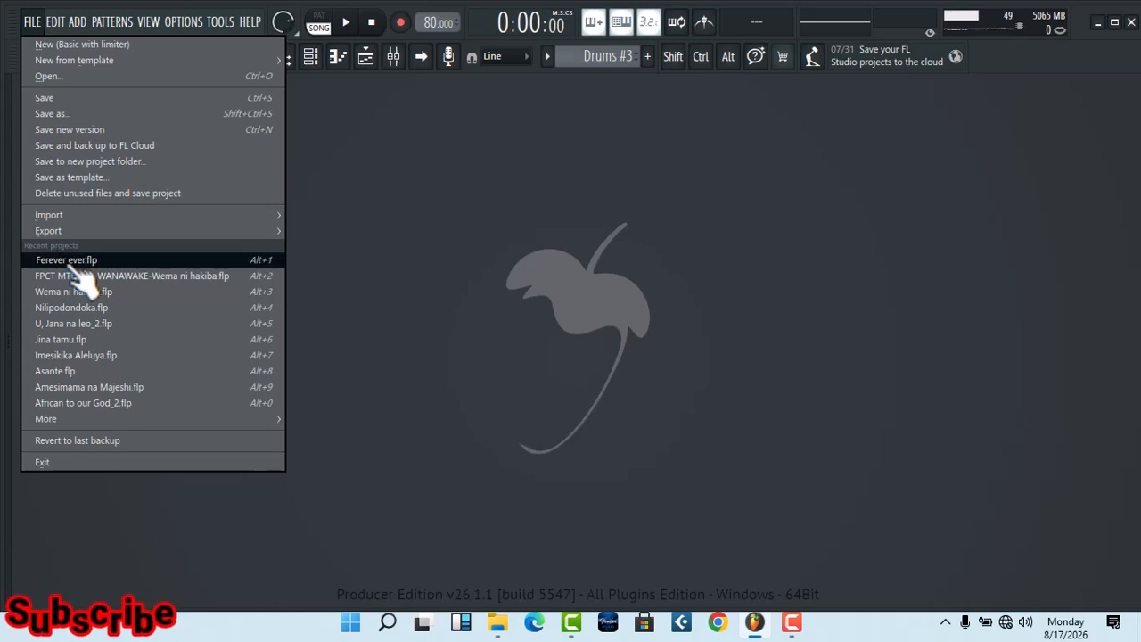
{"action": "mouse_move", "coordinate": [123, 233]}
{"action": "left_click", "coordinate": [323, 246]}
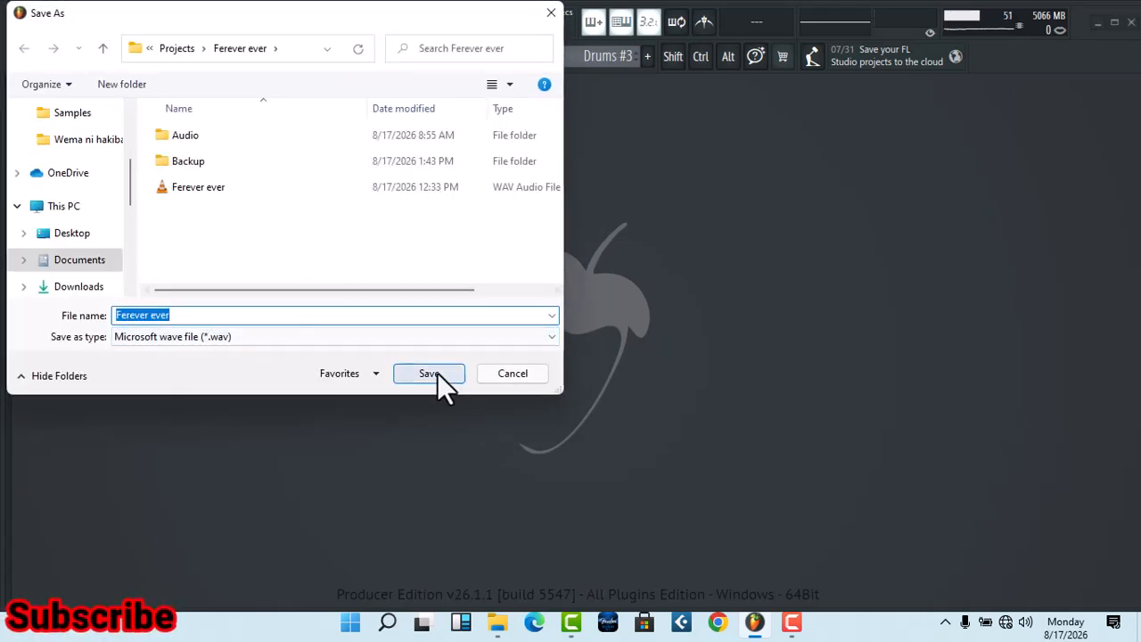
{"action": "left_click", "coordinate": [427, 377]}
{"action": "left_click", "coordinate": [601, 309]}
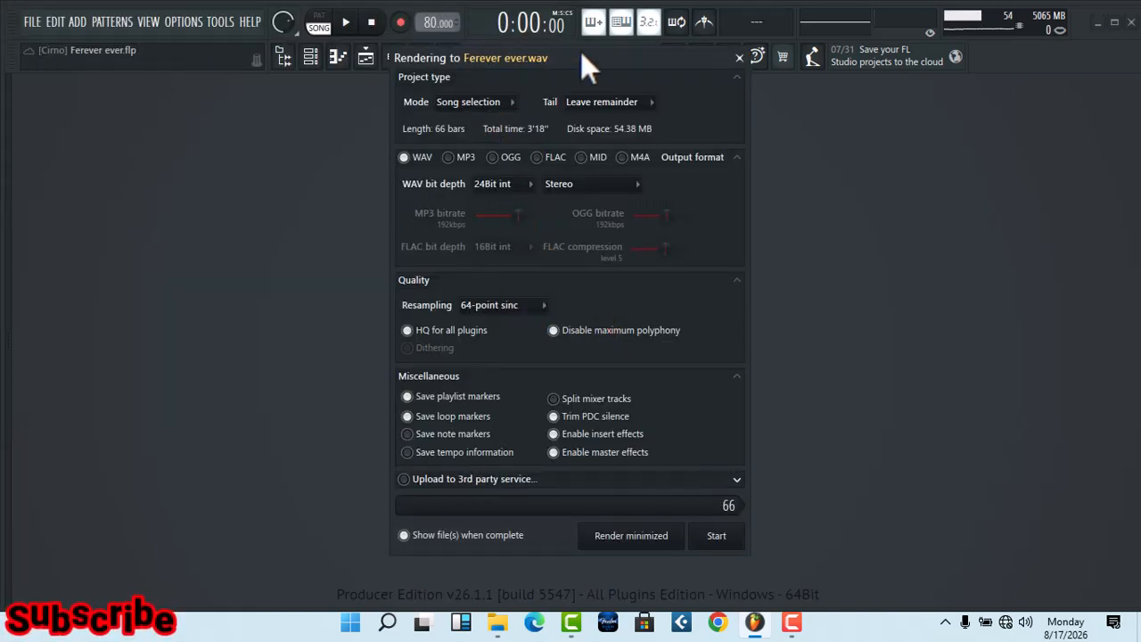
{"action": "left_click", "coordinate": [739, 57]}
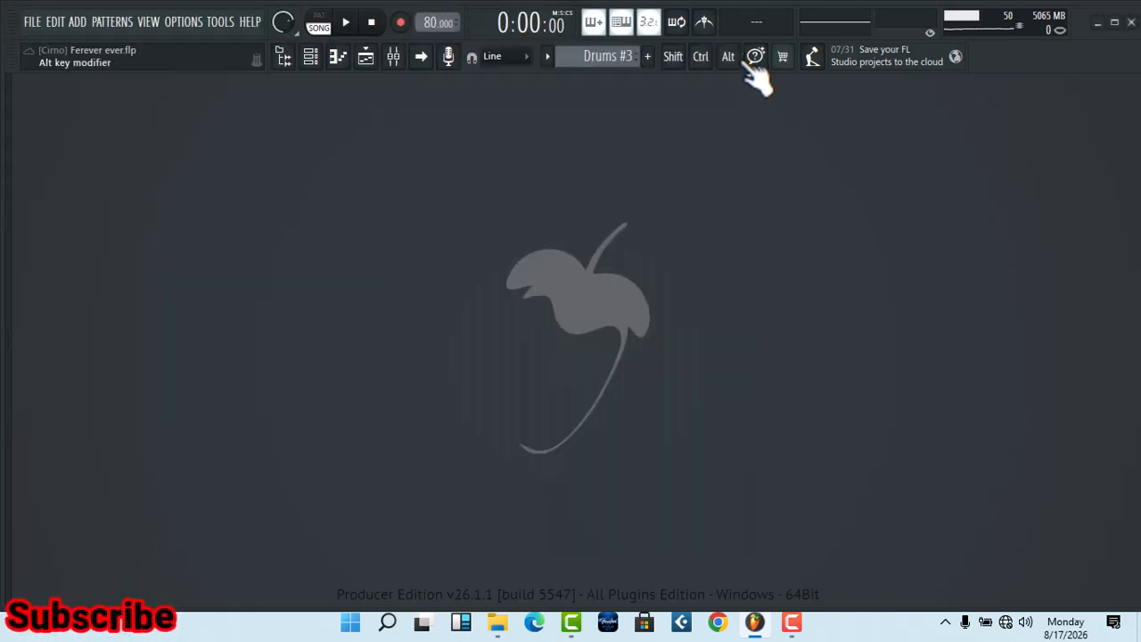
- Open the audio settings and inspect the FL Studio ASIO driver's buffer length options
{"action": "left_click", "coordinate": [189, 21]}
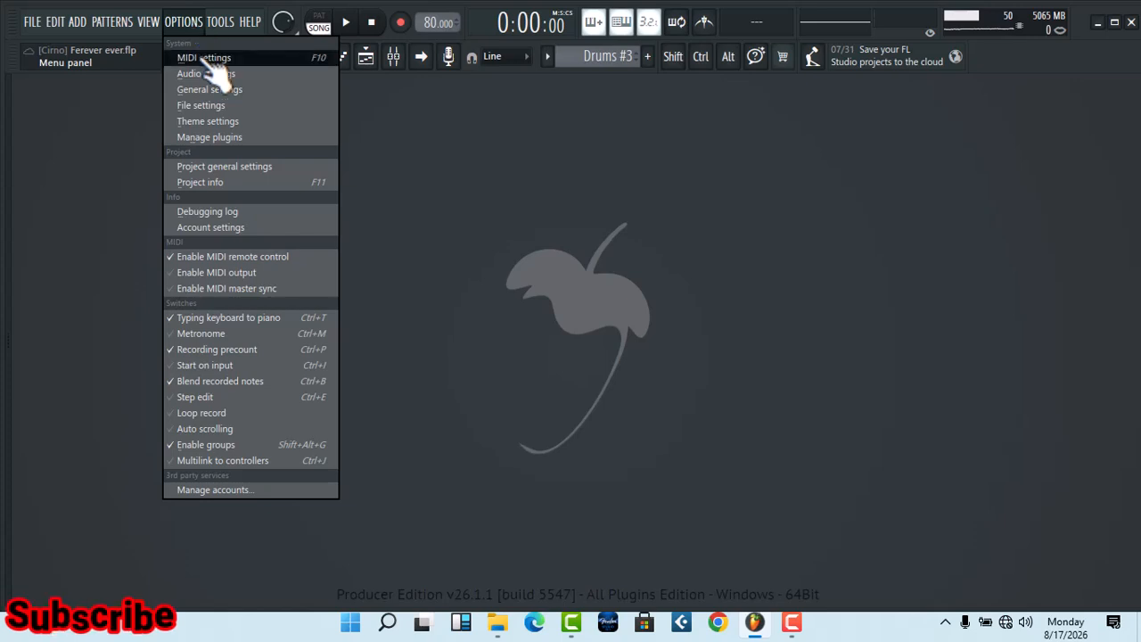
{"action": "left_click", "coordinate": [212, 73]}
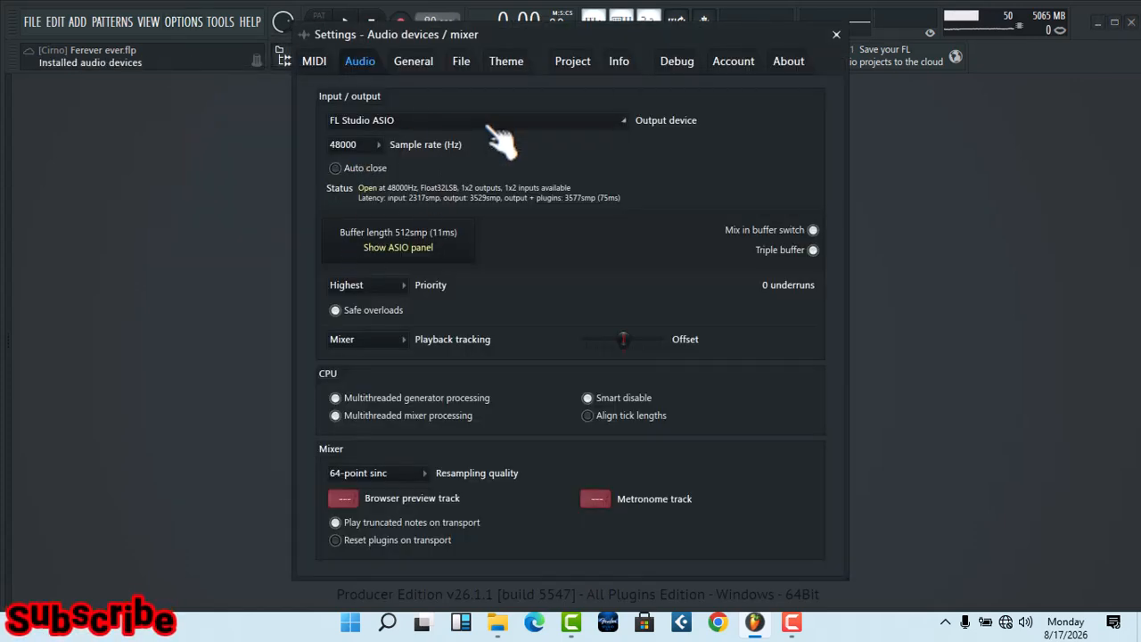
{"action": "left_click", "coordinate": [414, 250]}
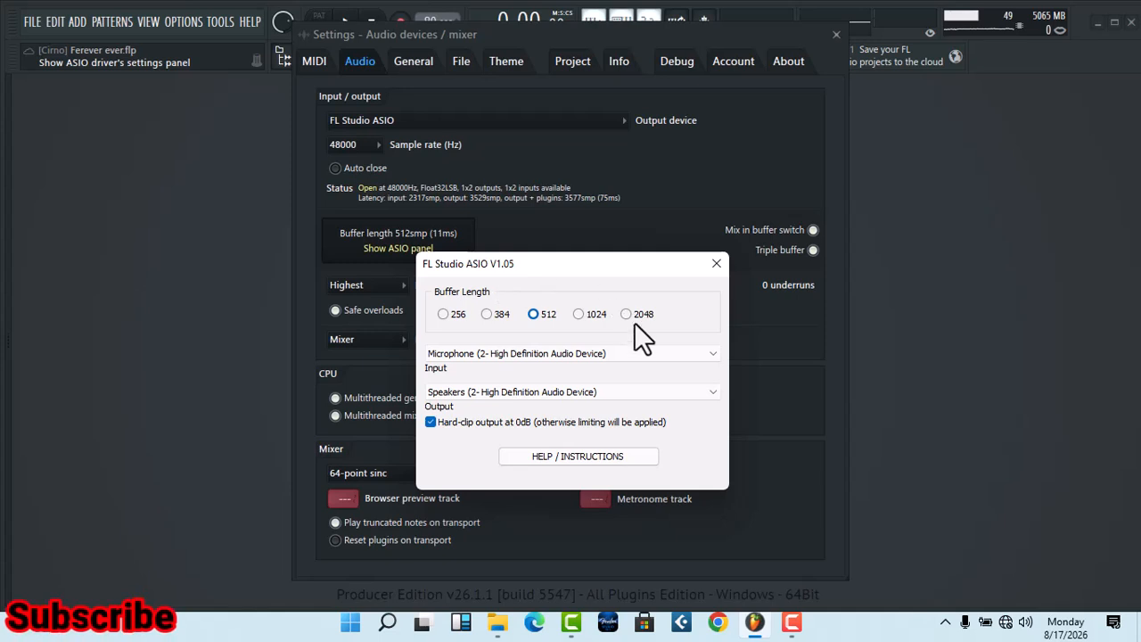
{"action": "left_click", "coordinate": [448, 315]}
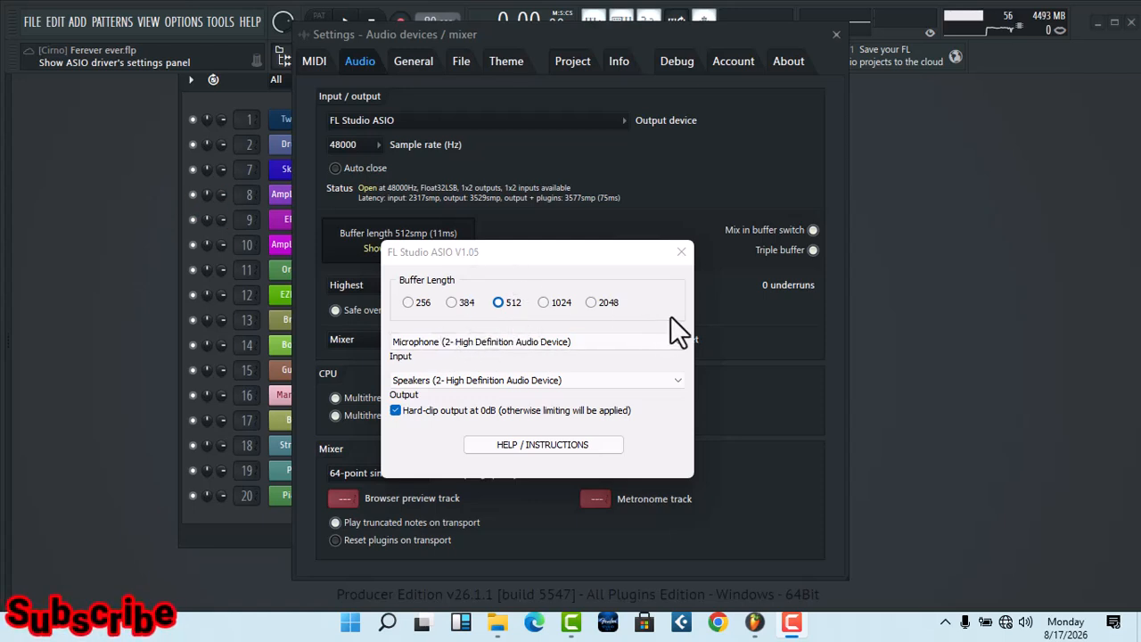
{"action": "left_click", "coordinate": [682, 252]}
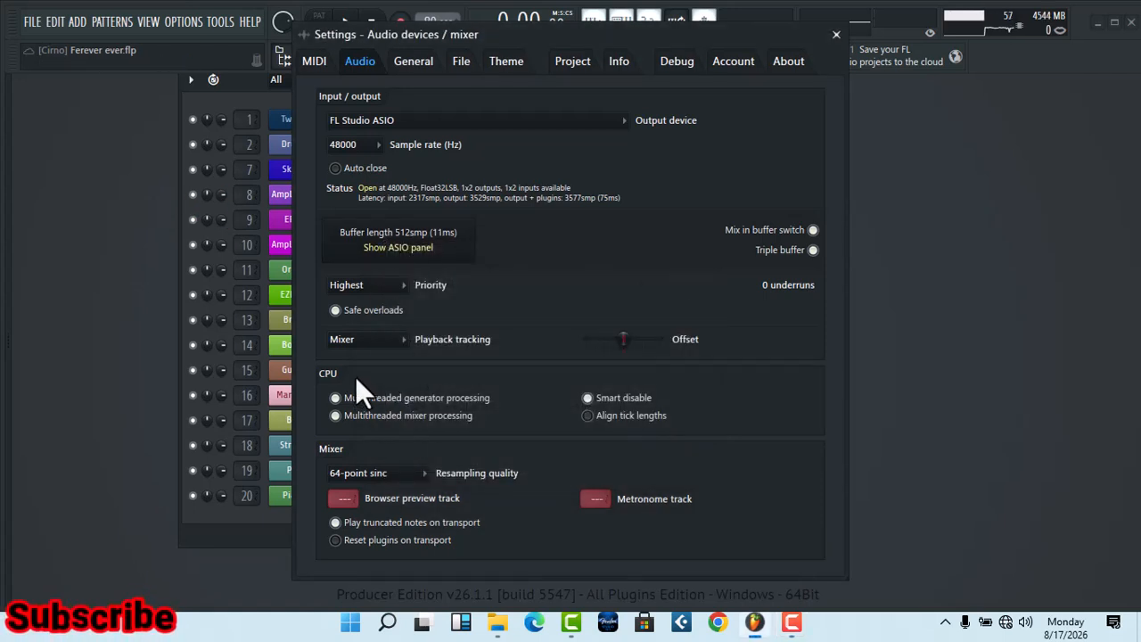
- Look through the general settings down to the advanced options and return to the audio settings
{"action": "left_click", "coordinate": [426, 66]}
{"action": "scroll", "coordinate": [408, 297], "scroll_direction": "down", "scroll_amount": 10}
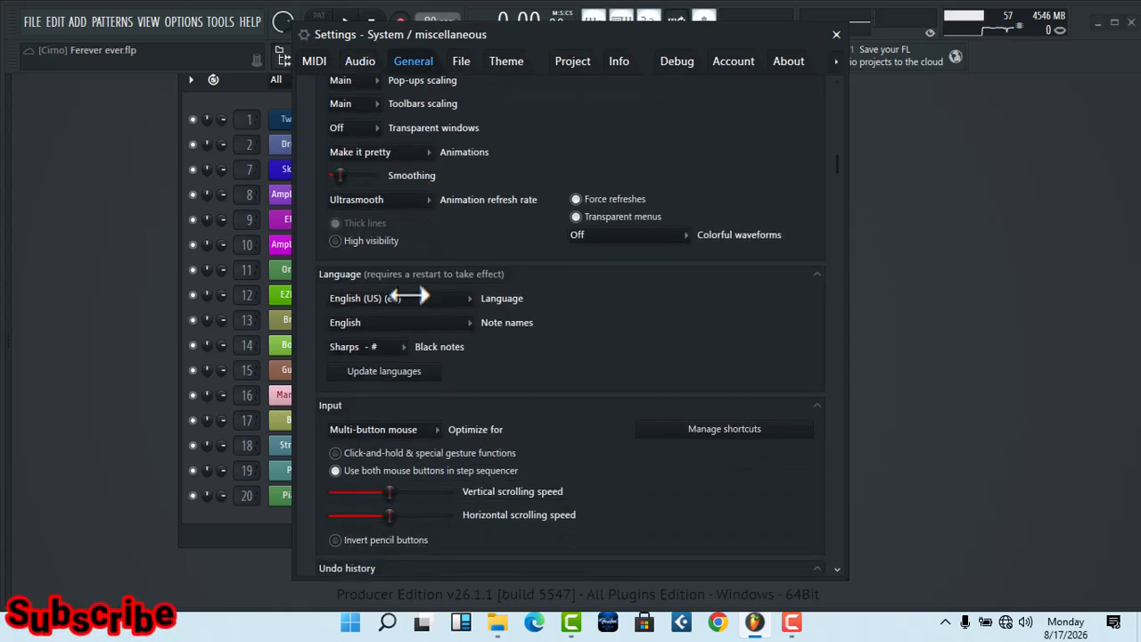
{"action": "scroll", "coordinate": [408, 296], "scroll_direction": "down", "scroll_amount": 12}
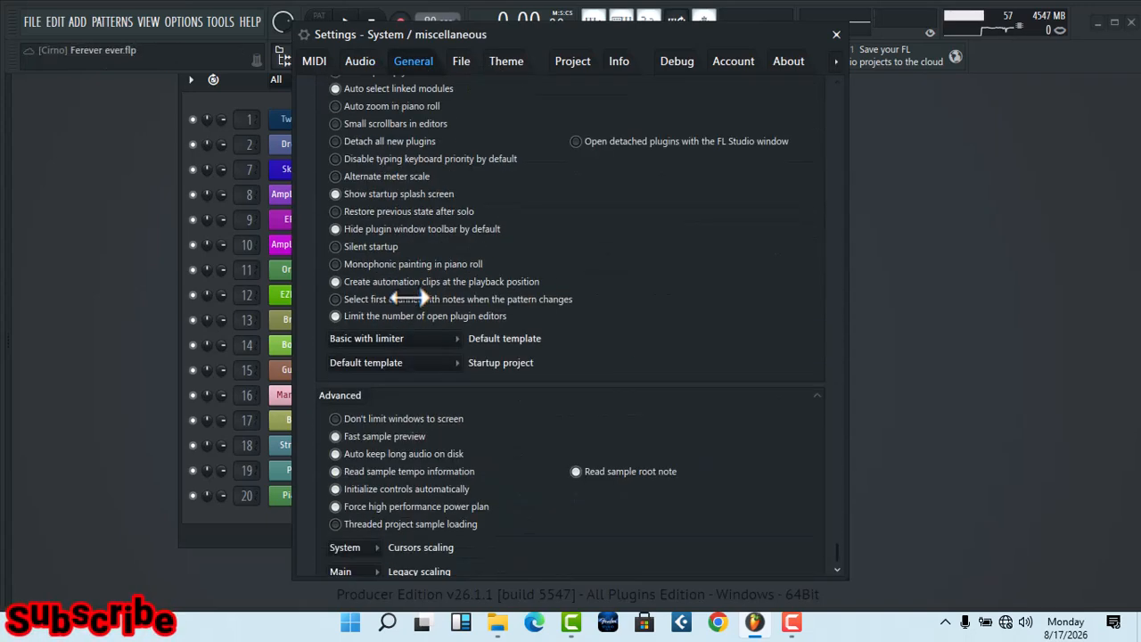
{"action": "left_click", "coordinate": [365, 60]}
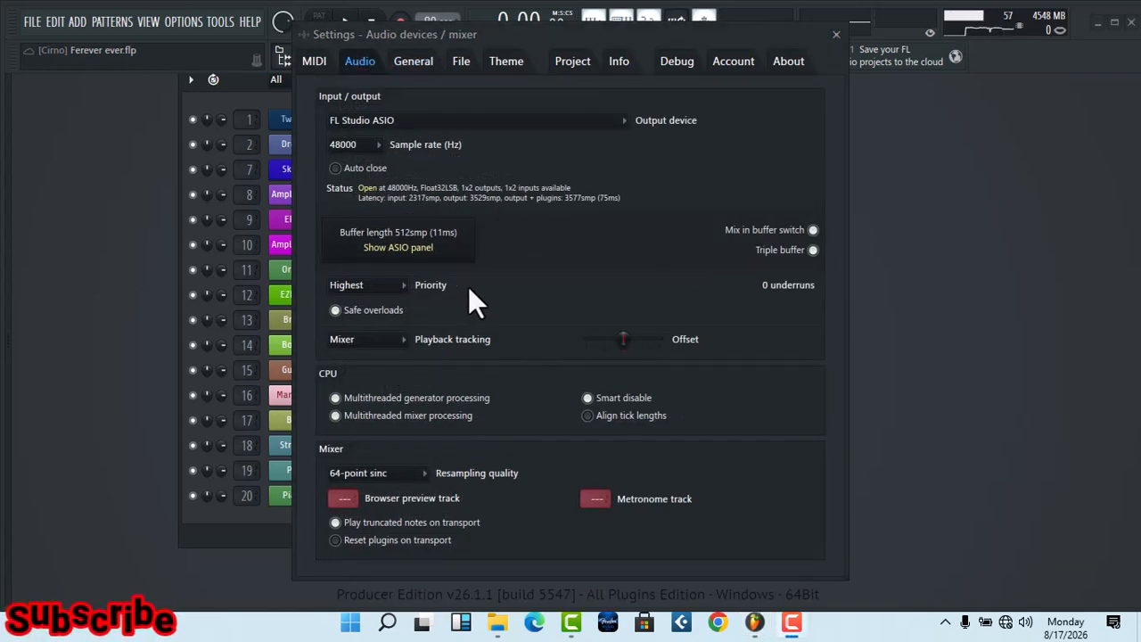
- Set the mixer's resampling quality to 64-point sinc, review the other quality levels and close the settings
{"action": "left_click", "coordinate": [393, 471]}
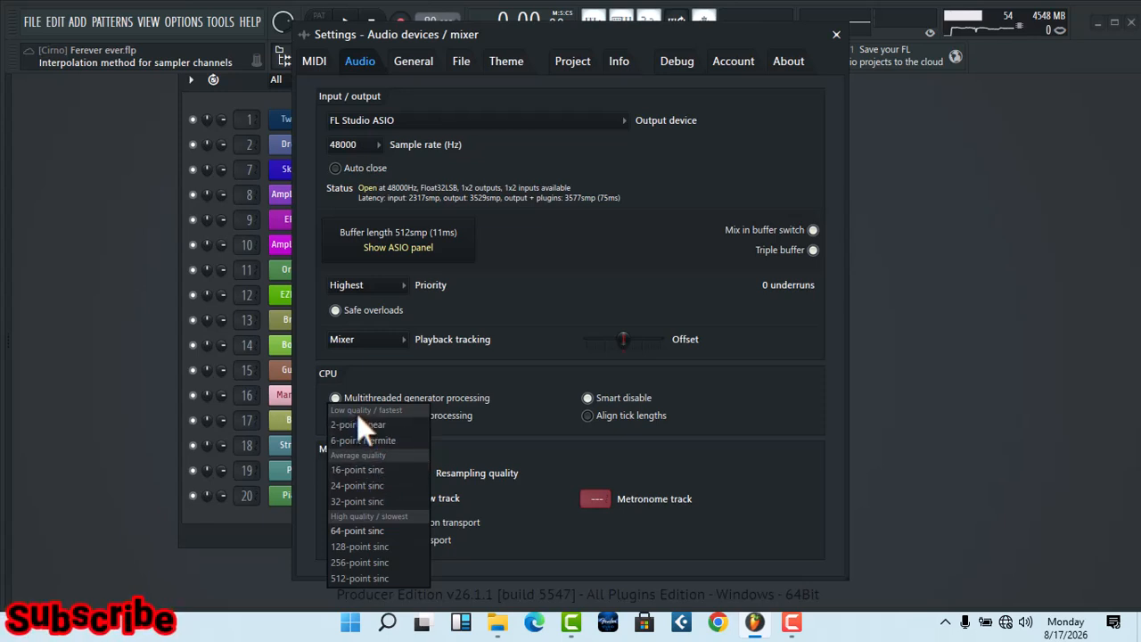
{"action": "left_click", "coordinate": [397, 531]}
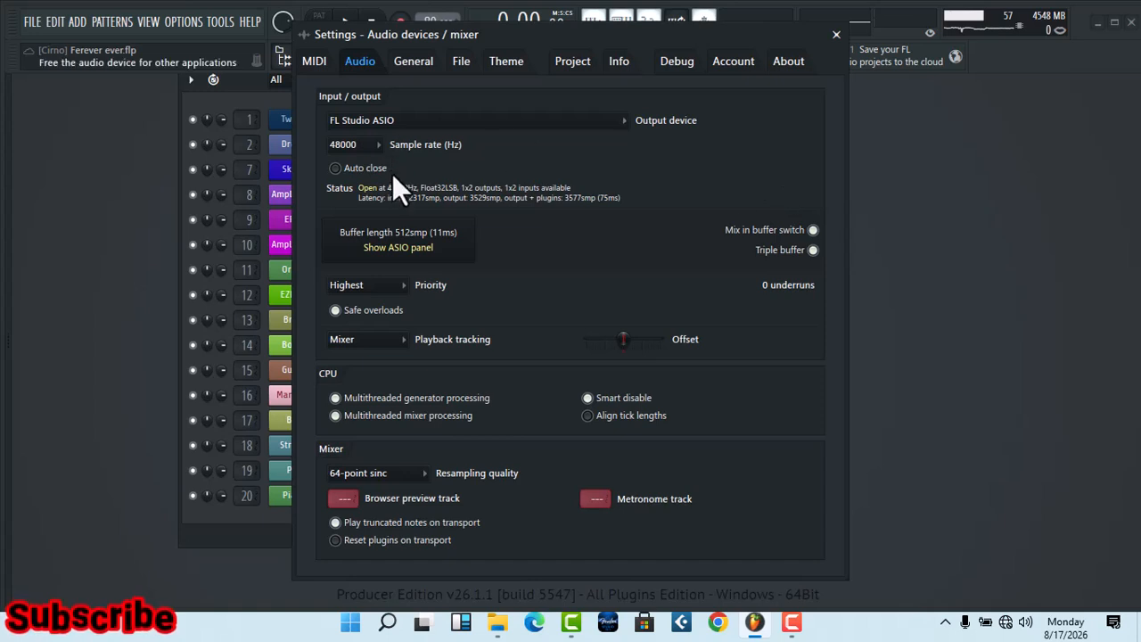
{"action": "left_click", "coordinate": [389, 474]}
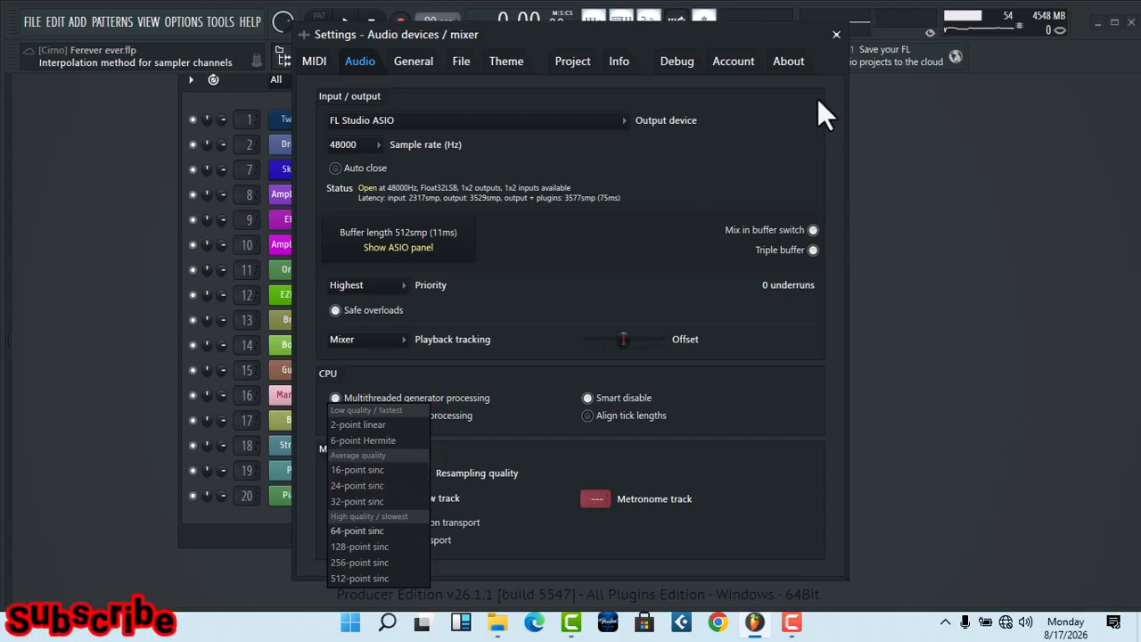
{"action": "left_click", "coordinate": [836, 34]}
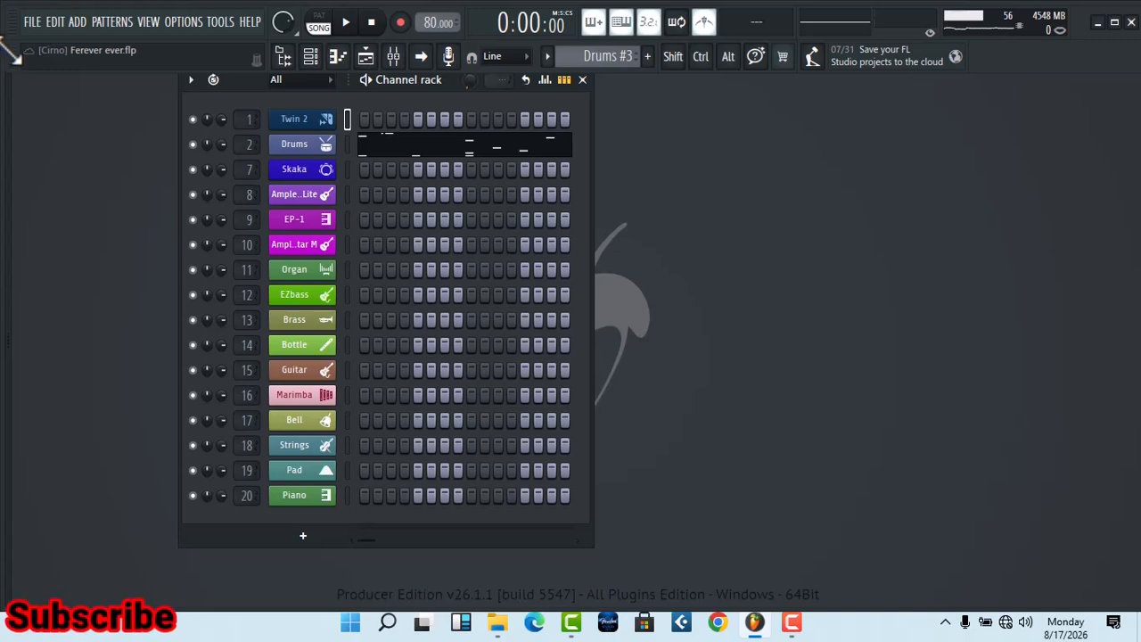
{"action": "left_click", "coordinate": [28, 21]}
{"action": "mouse_move", "coordinate": [78, 22]}
{"action": "left_click", "coordinate": [903, 309]}
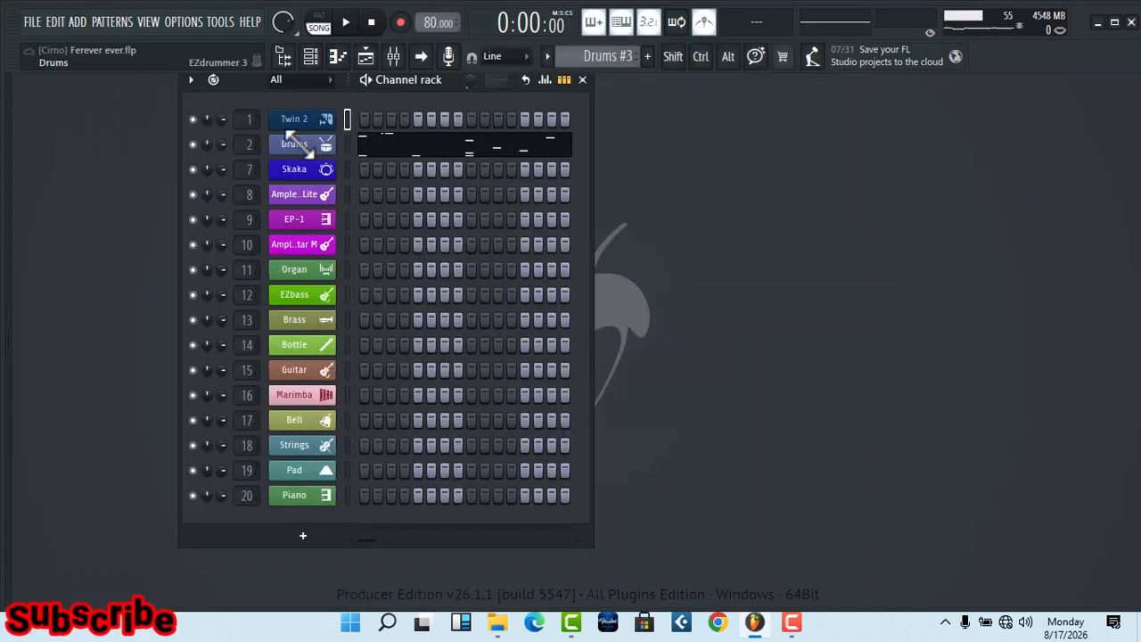
- Open the mixer, bring its Master track into view and play a brief part of the song
{"action": "left_click", "coordinate": [393, 56]}
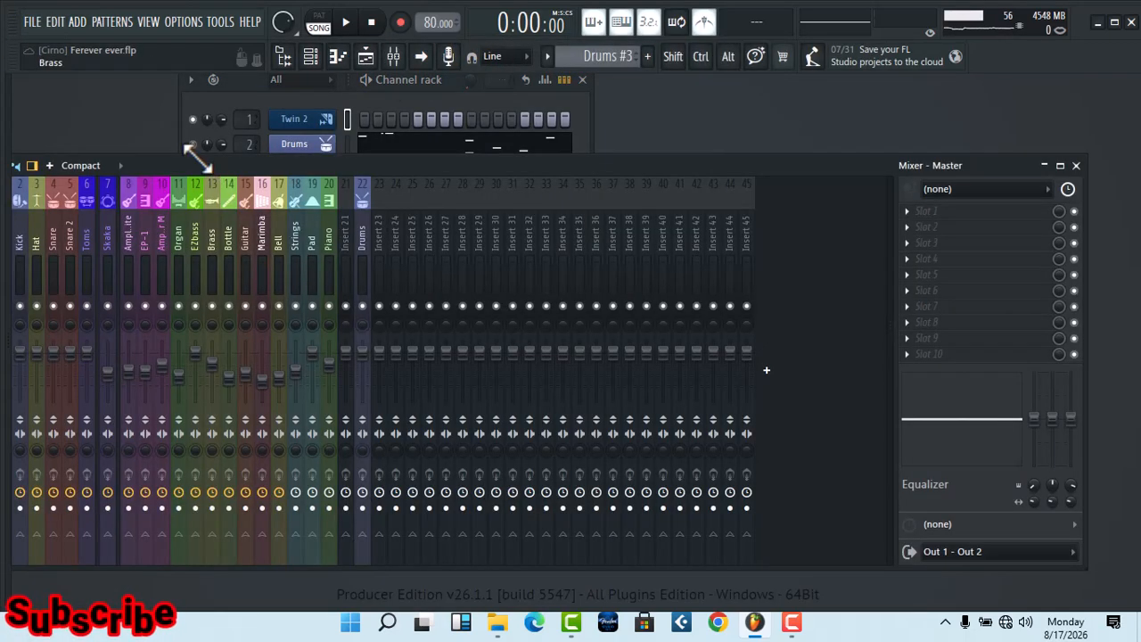
{"action": "left_click_drag", "start_coordinate": [193, 165], "coordinate": [339, 186]}
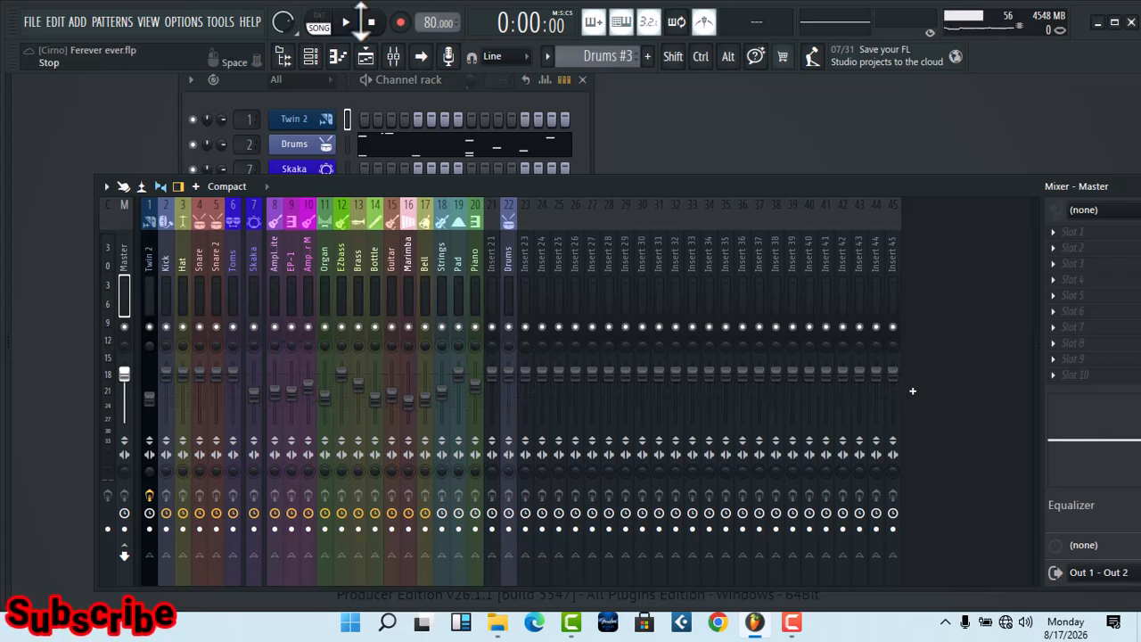
{"action": "left_click", "coordinate": [348, 23]}
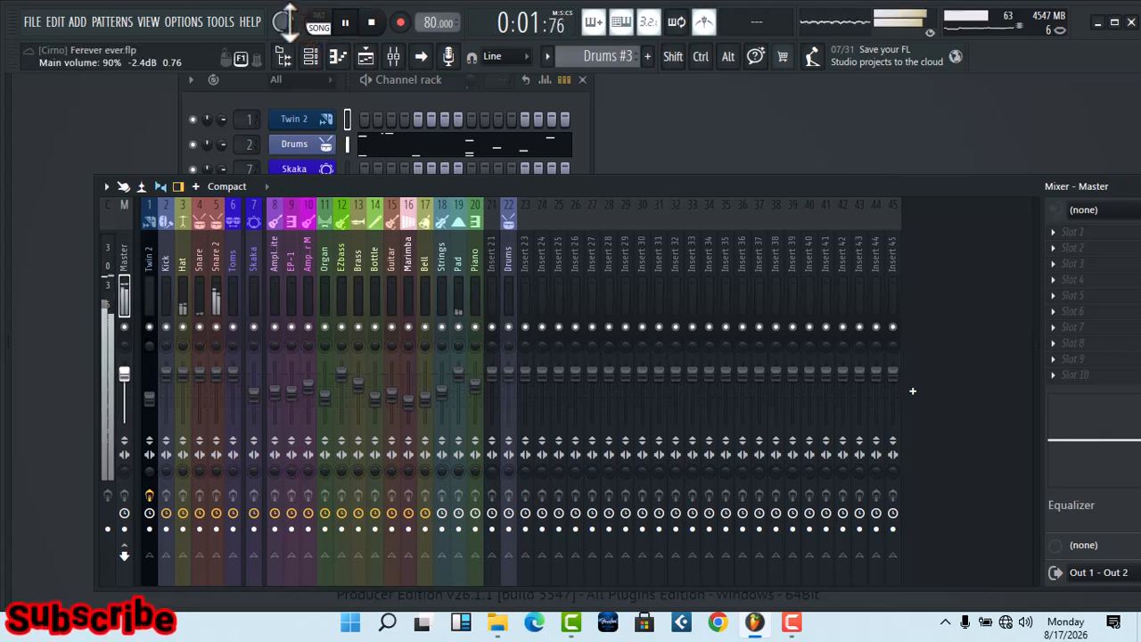
{"action": "left_click", "coordinate": [370, 23]}
- Place the mixer below the channel rack's first rows and inspect the mixer page of the Drums channel's EZdrummer 3
{"action": "left_click_drag", "start_coordinate": [629, 178], "coordinate": [610, 115]}
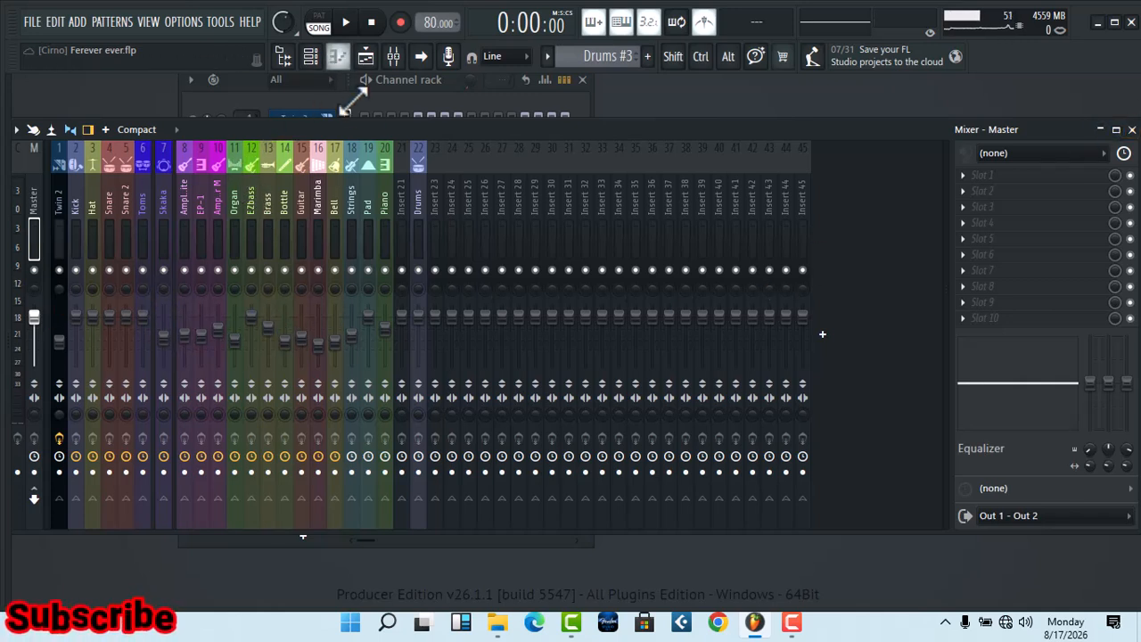
{"action": "left_click_drag", "start_coordinate": [348, 116], "coordinate": [390, 181]}
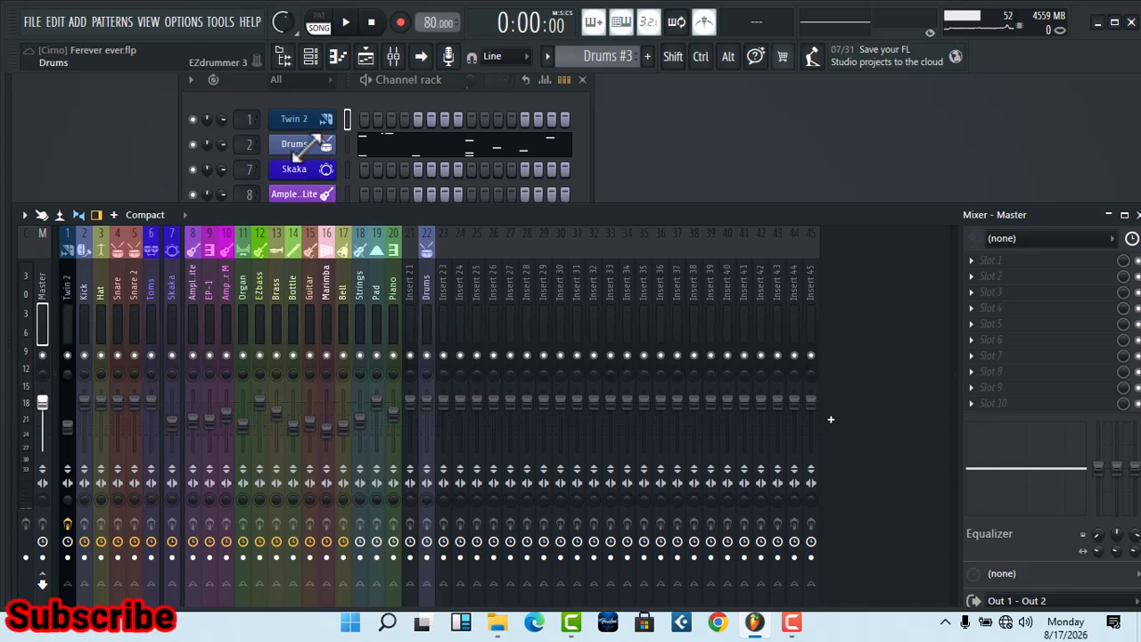
{"action": "left_click", "coordinate": [303, 144]}
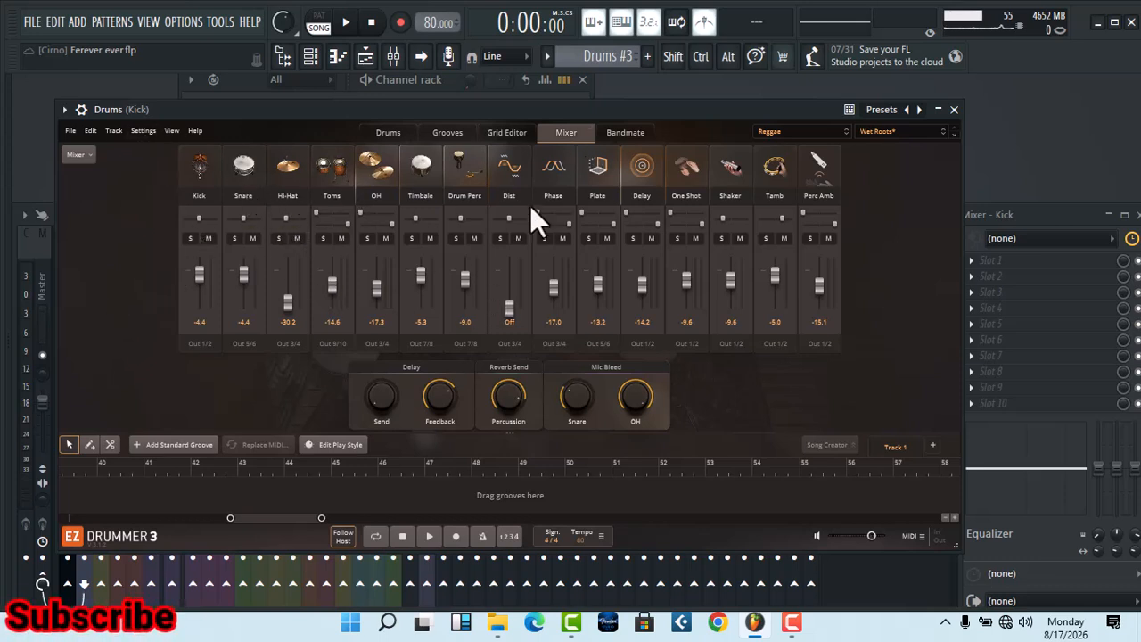
{"action": "left_click", "coordinate": [954, 109]}
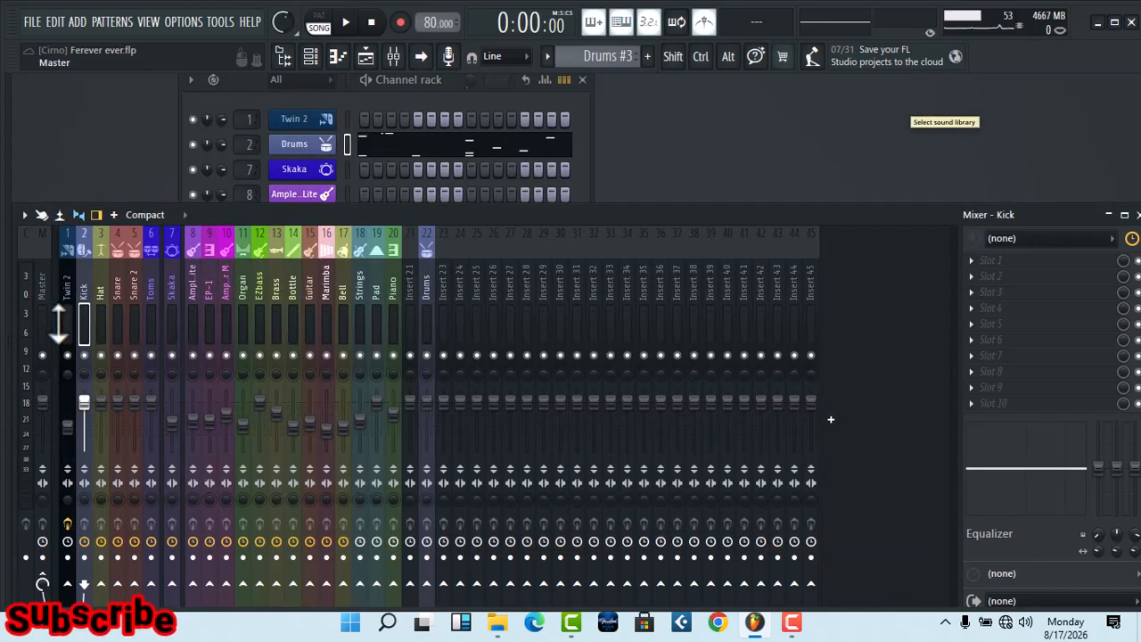
- Solo the Toms mixer track and unmute the Kick, Hat, Snare and Snare 2 tracks alongside it
{"action": "right_click", "coordinate": [151, 355]}
{"action": "left_click", "coordinate": [85, 356]}
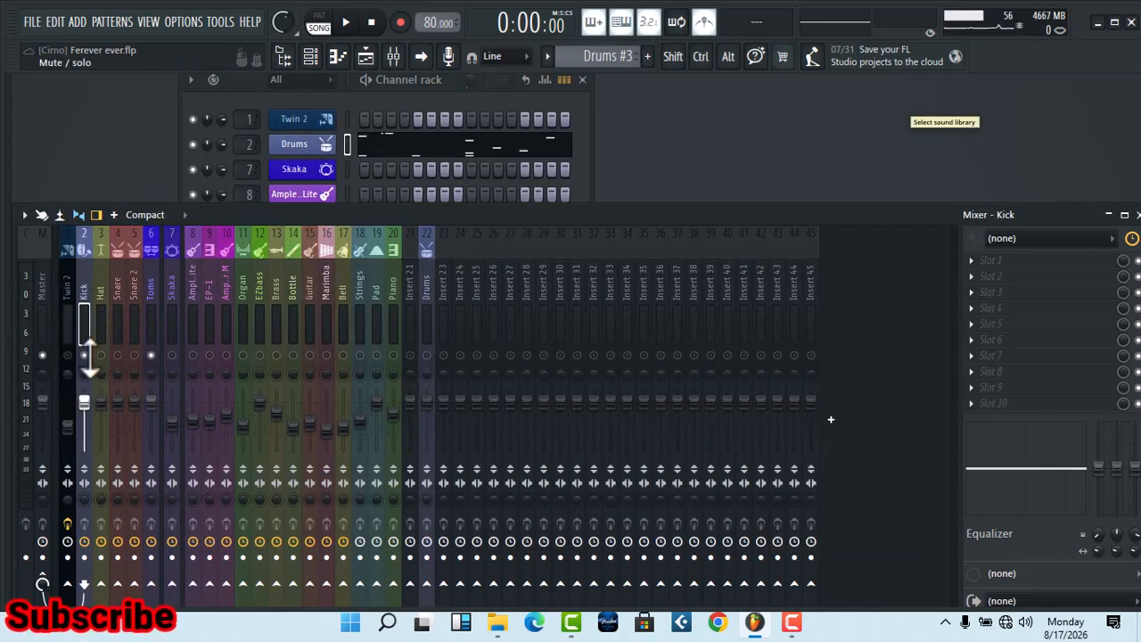
{"action": "left_click", "coordinate": [101, 356]}
{"action": "left_click", "coordinate": [117, 356]}
{"action": "left_click", "coordinate": [134, 356]}
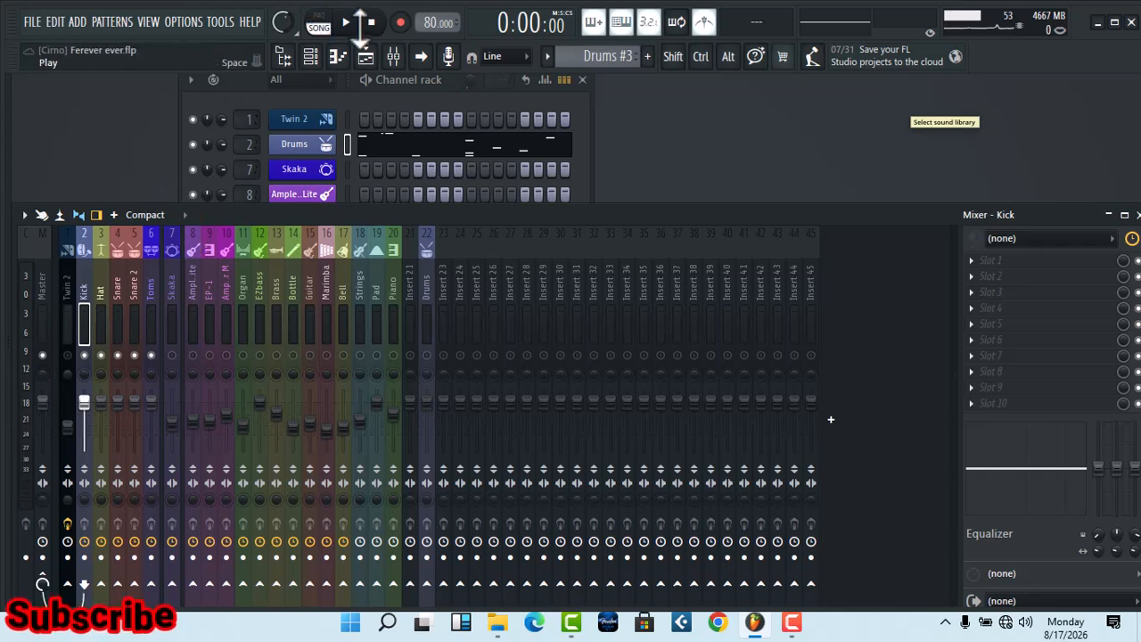
- Play the song from the start, stop it, and clear the Toms solo so that all mixer tracks are unmuted
{"action": "left_click", "coordinate": [346, 22]}
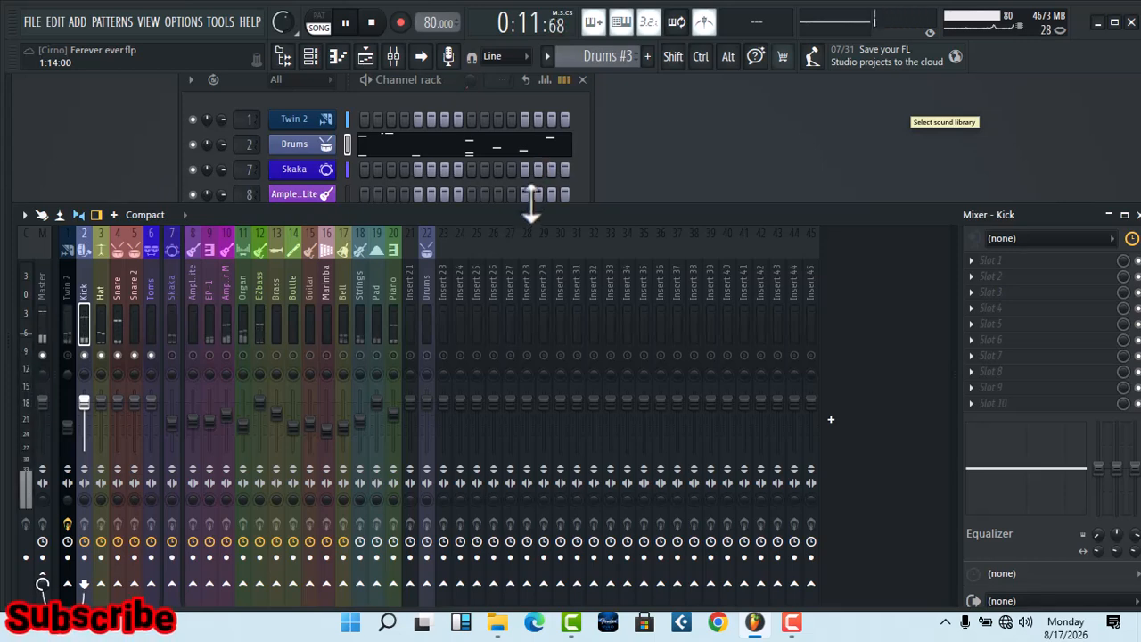
{"action": "left_click_drag", "start_coordinate": [526, 217], "coordinate": [522, 114]}
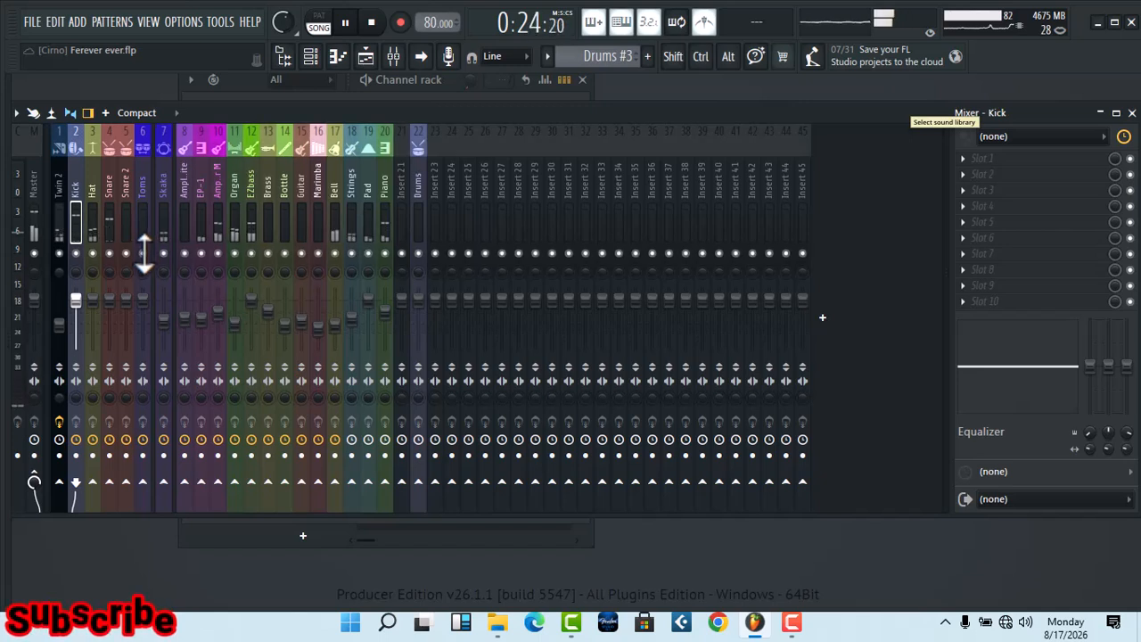
{"action": "left_click", "coordinate": [371, 23]}
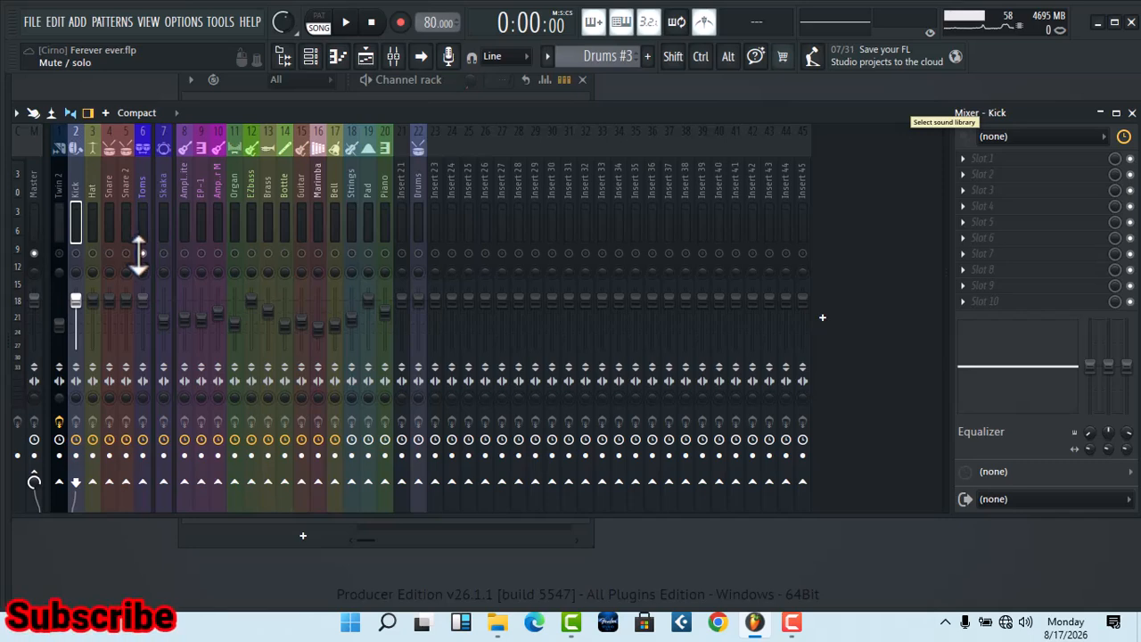
{"action": "left_click_drag", "start_coordinate": [331, 105], "coordinate": [338, 252]}
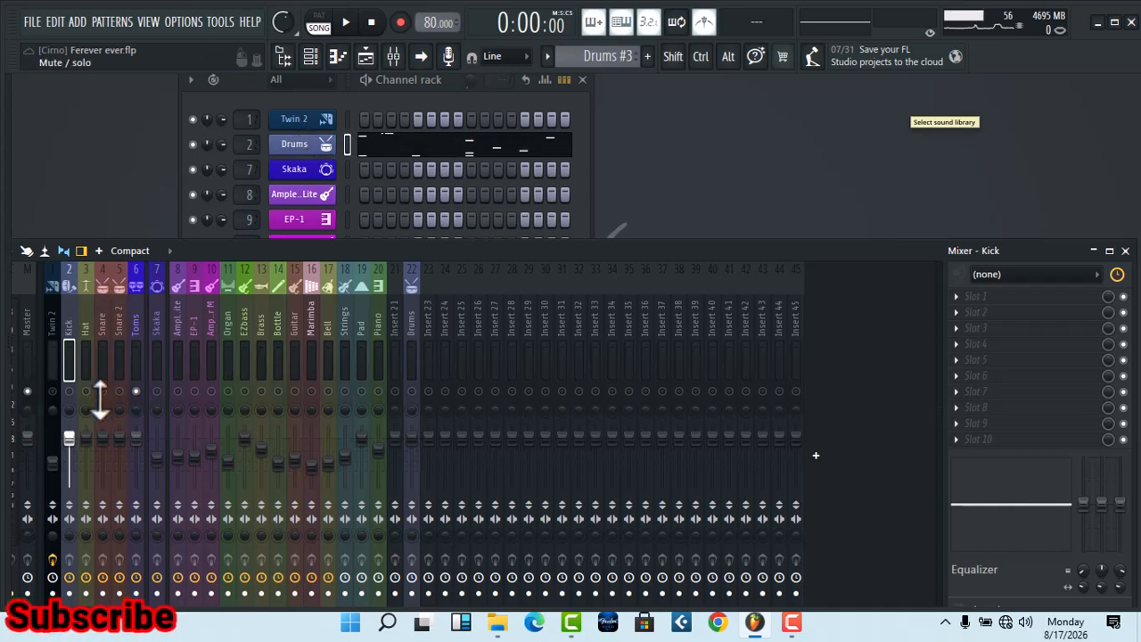
{"action": "right_click", "coordinate": [136, 391]}
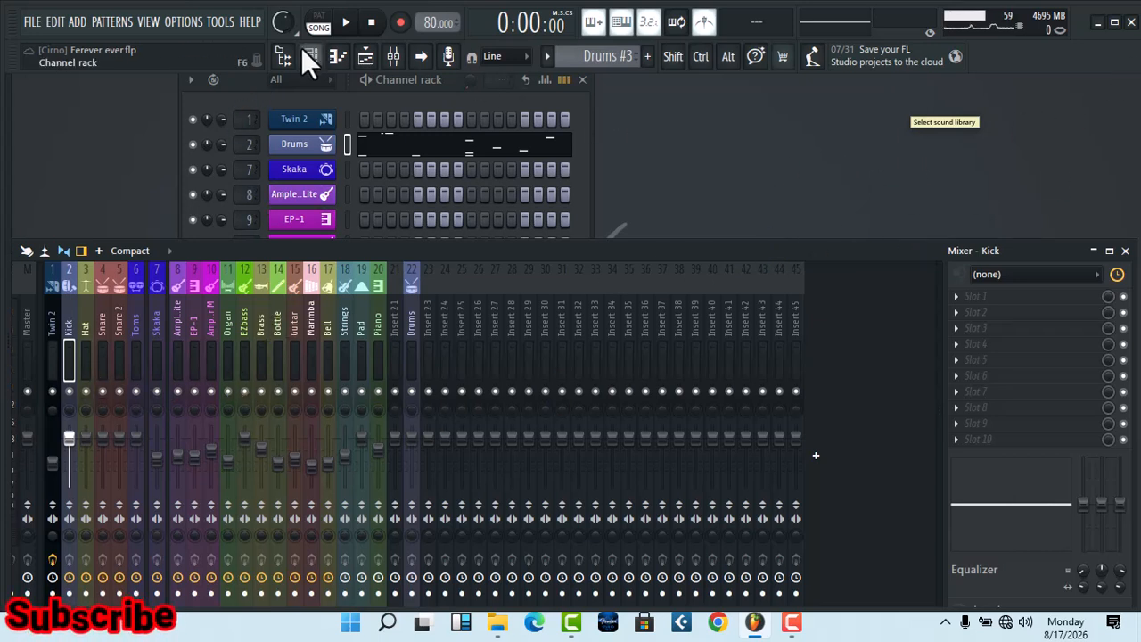
- Begin a Wave file export of the song in the Ferever ever project folder, naming the file Inst
{"action": "left_click", "coordinate": [29, 22]}
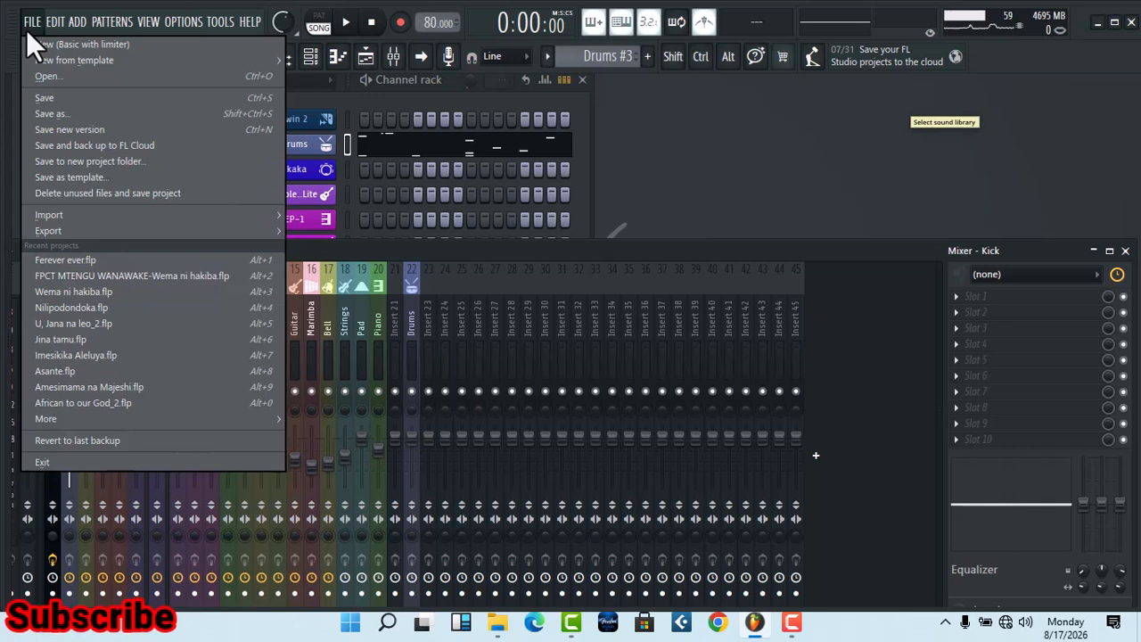
{"action": "mouse_move", "coordinate": [54, 234]}
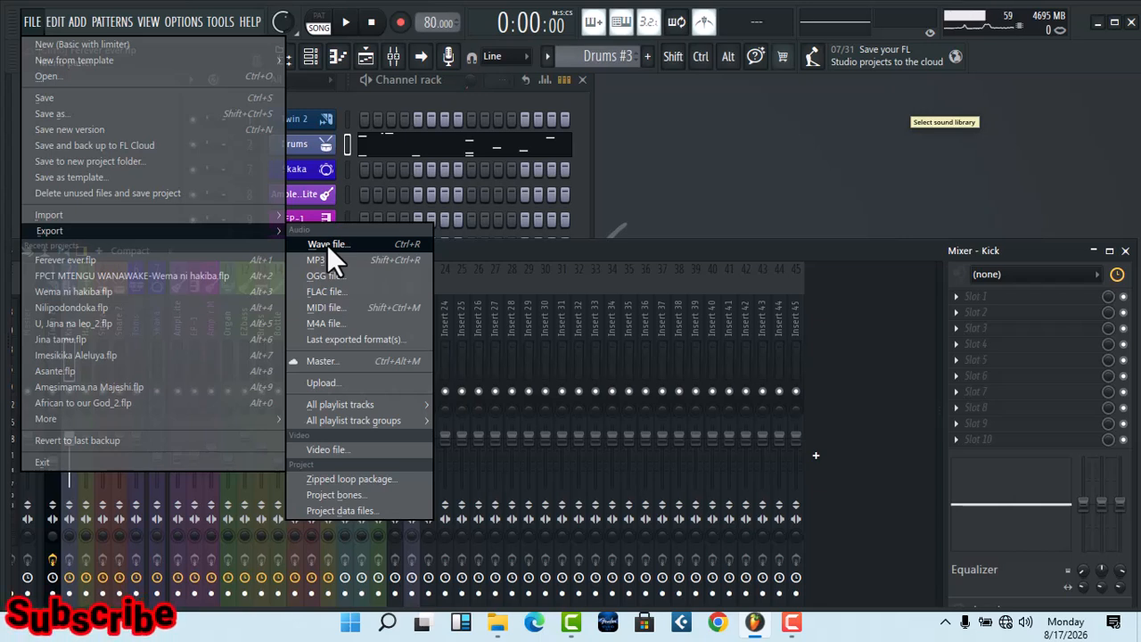
{"action": "left_click", "coordinate": [327, 244]}
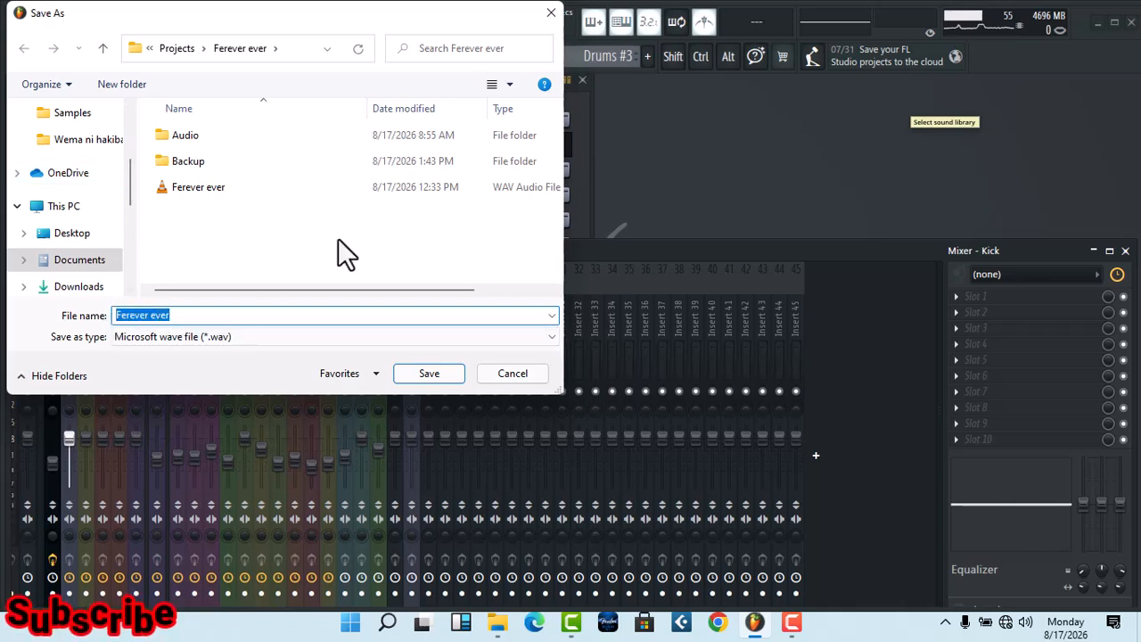
{"action": "key", "text": "BackSpace"}
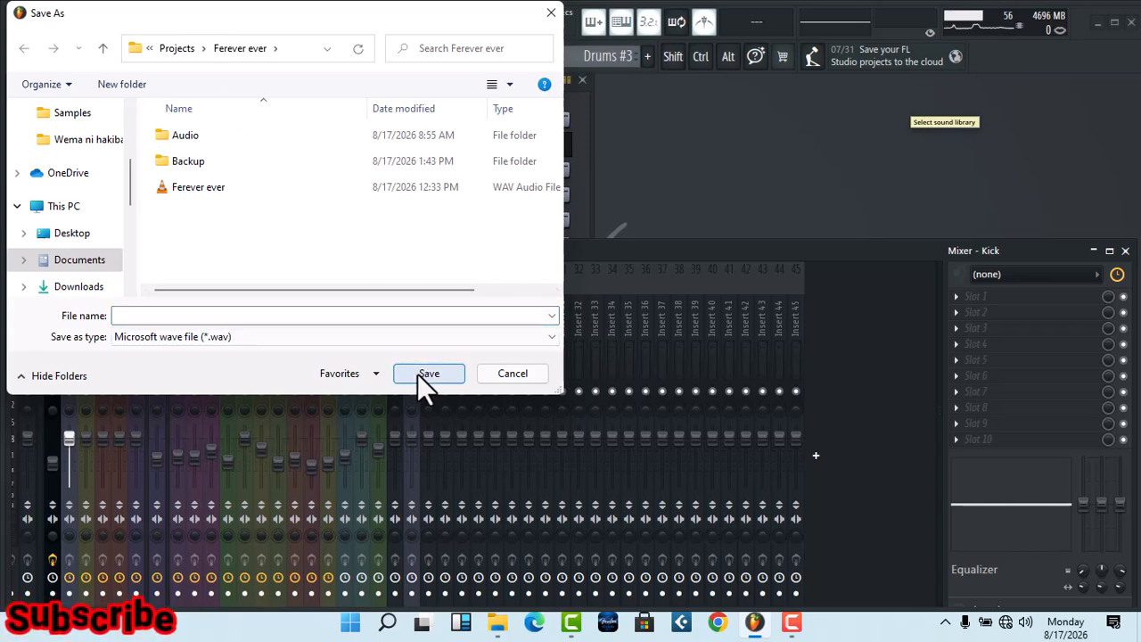
{"action": "left_click", "coordinate": [130, 316]}
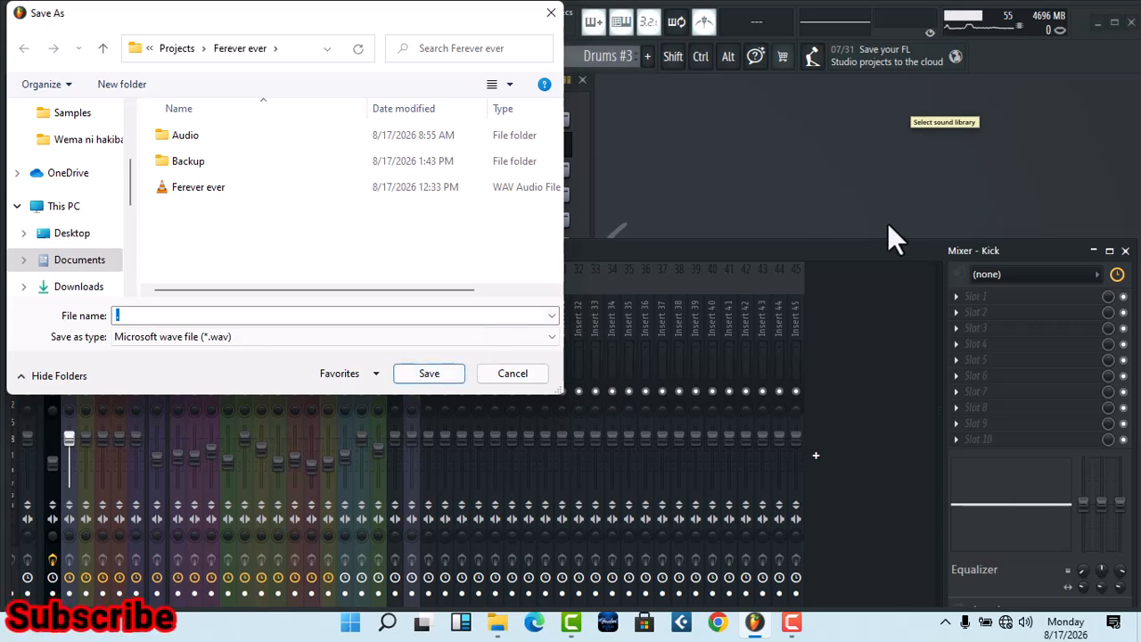
{"action": "left_click", "coordinate": [975, 184]}
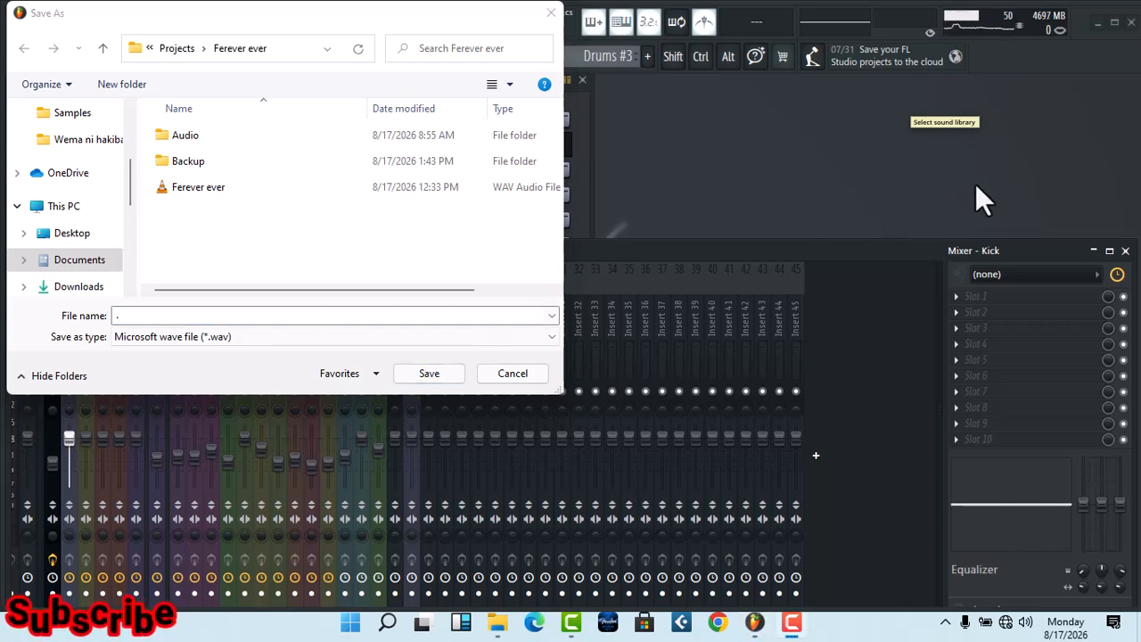
{"action": "left_click", "coordinate": [116, 316]}
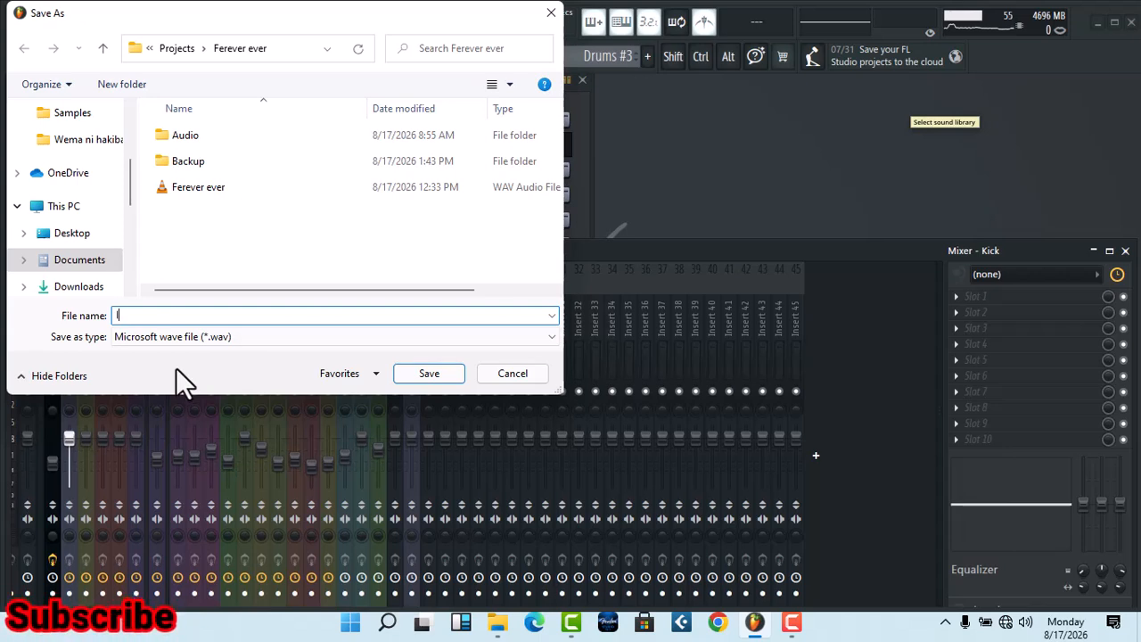
{"action": "type", "text": "IN"}
{"action": "key", "text": "BackSpace"}
{"action": "key", "text": "BackSpace"}
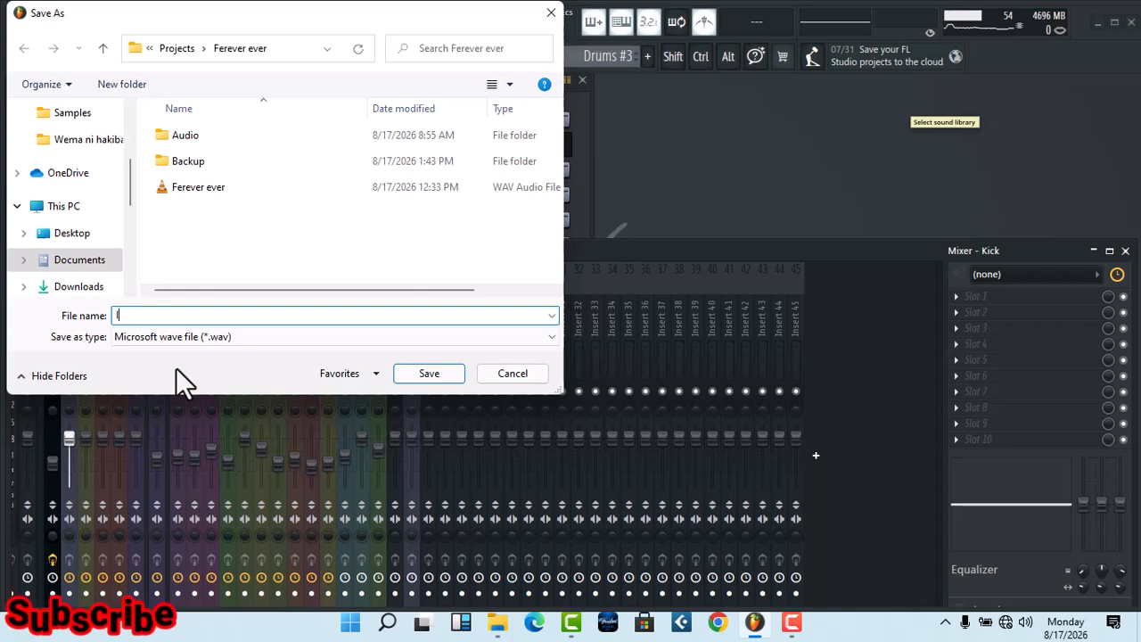
{"action": "type", "text": "Ins"}
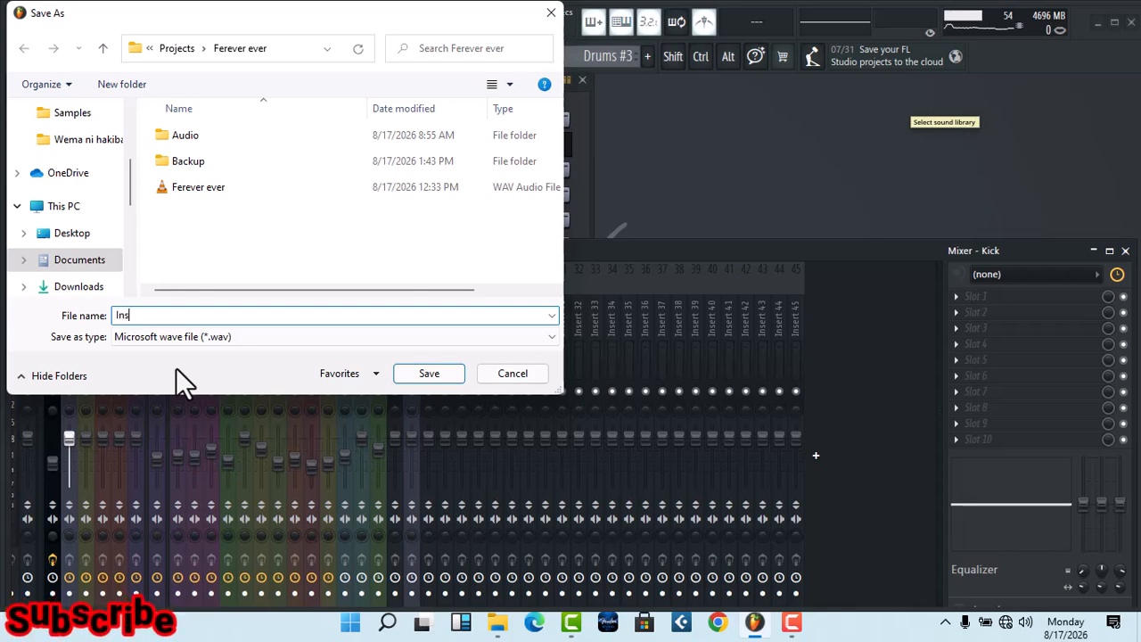
{"action": "type", "text": "t"}
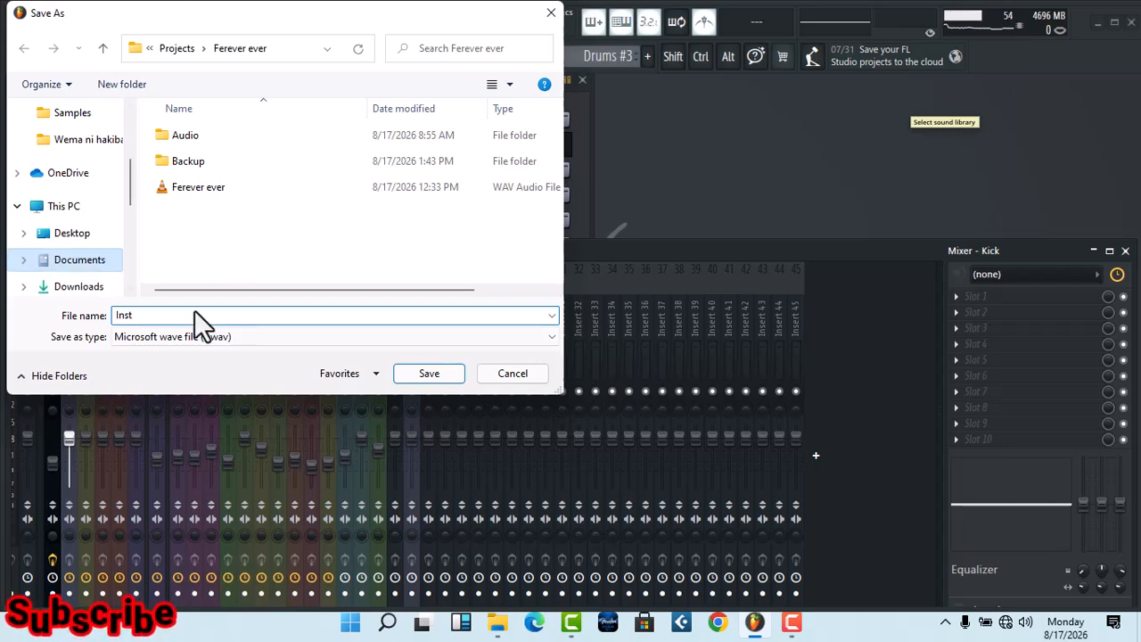
{"action": "left_click", "coordinate": [436, 374]}
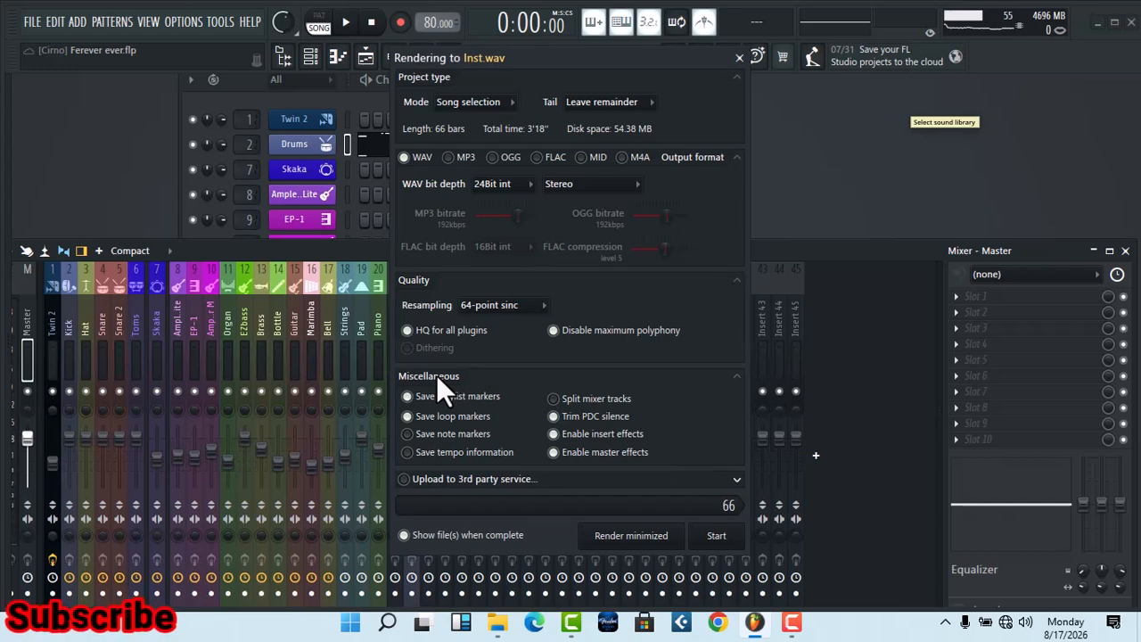
- Try 16-point sinc as the render's resampling quality and set it back to 64-point sinc
{"action": "left_click_drag", "start_coordinate": [546, 59], "coordinate": [244, 55]}
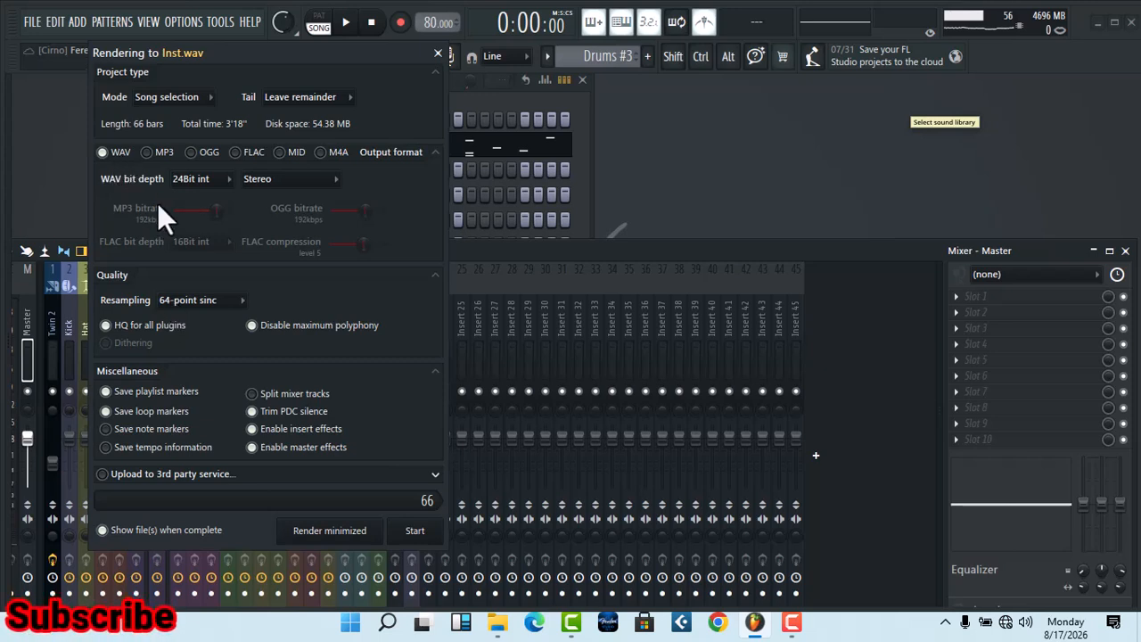
{"action": "left_click", "coordinate": [179, 302]}
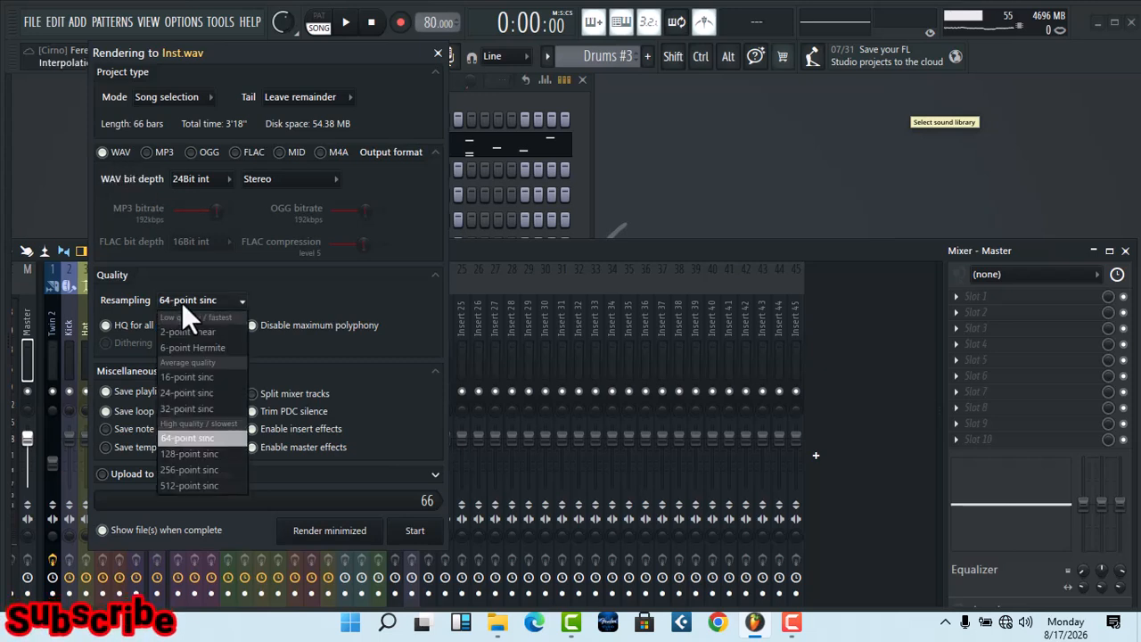
{"action": "left_click", "coordinate": [187, 377]}
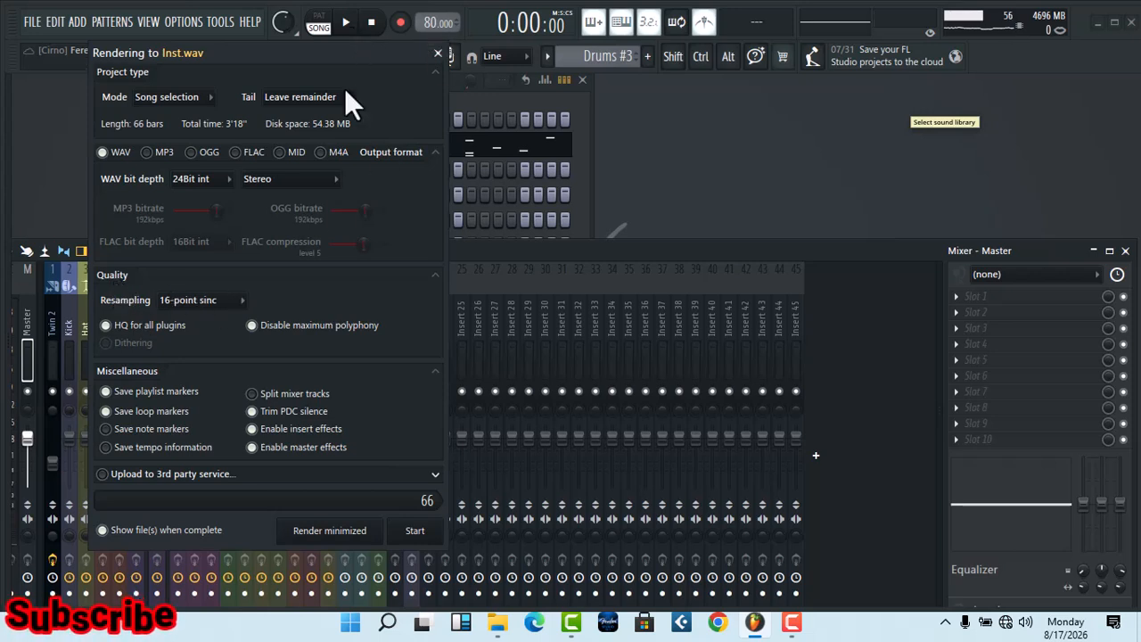
{"action": "left_click", "coordinate": [192, 300]}
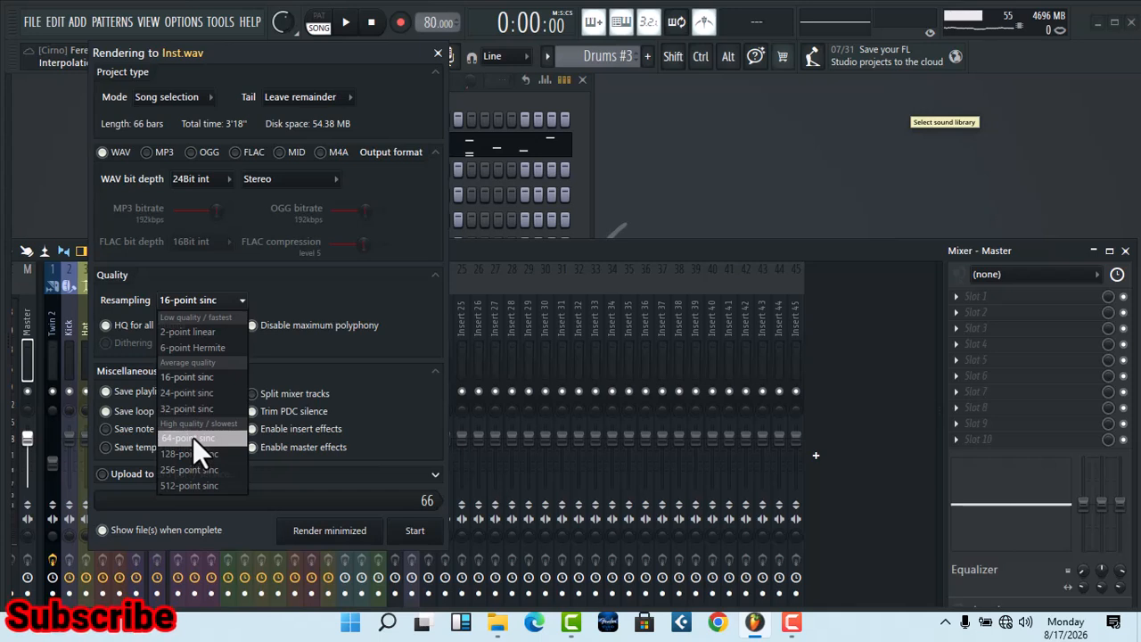
{"action": "left_click", "coordinate": [193, 437]}
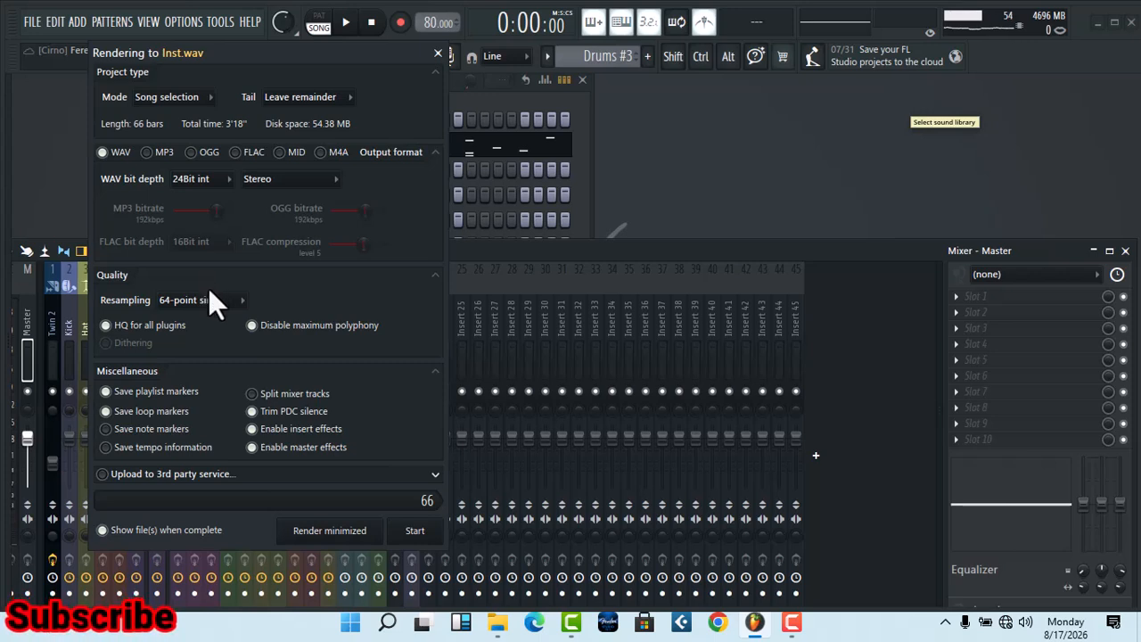
- Try a WAV bit depth of 16Bit int for the render and return it to 24Bit int
{"action": "left_click", "coordinate": [199, 181]}
{"action": "left_click", "coordinate": [198, 194]}
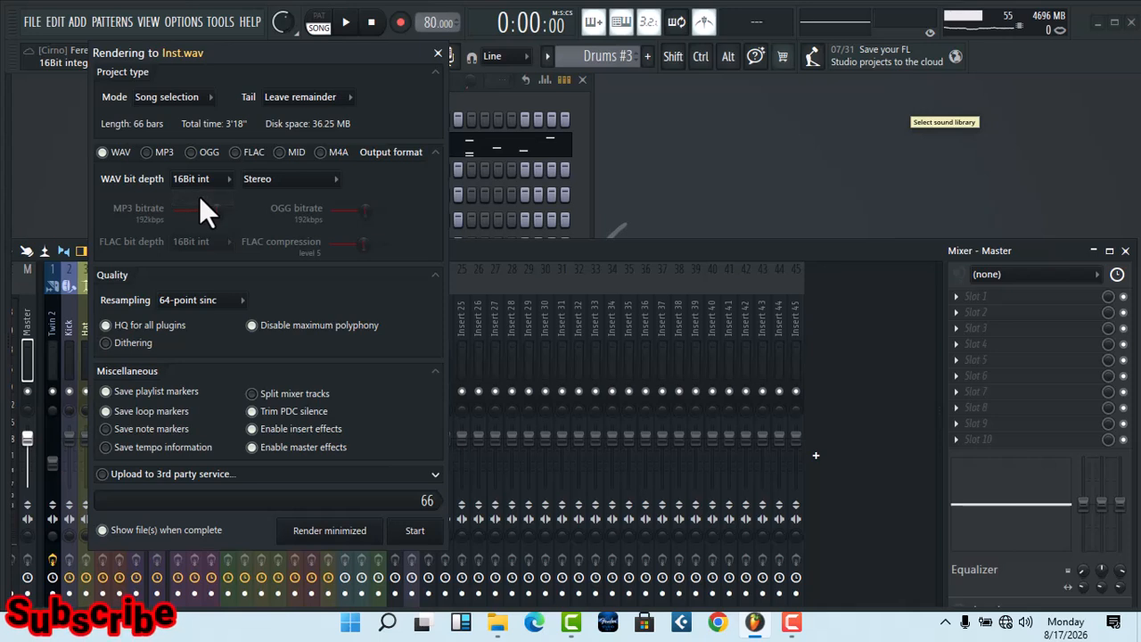
{"action": "left_click", "coordinate": [213, 179]}
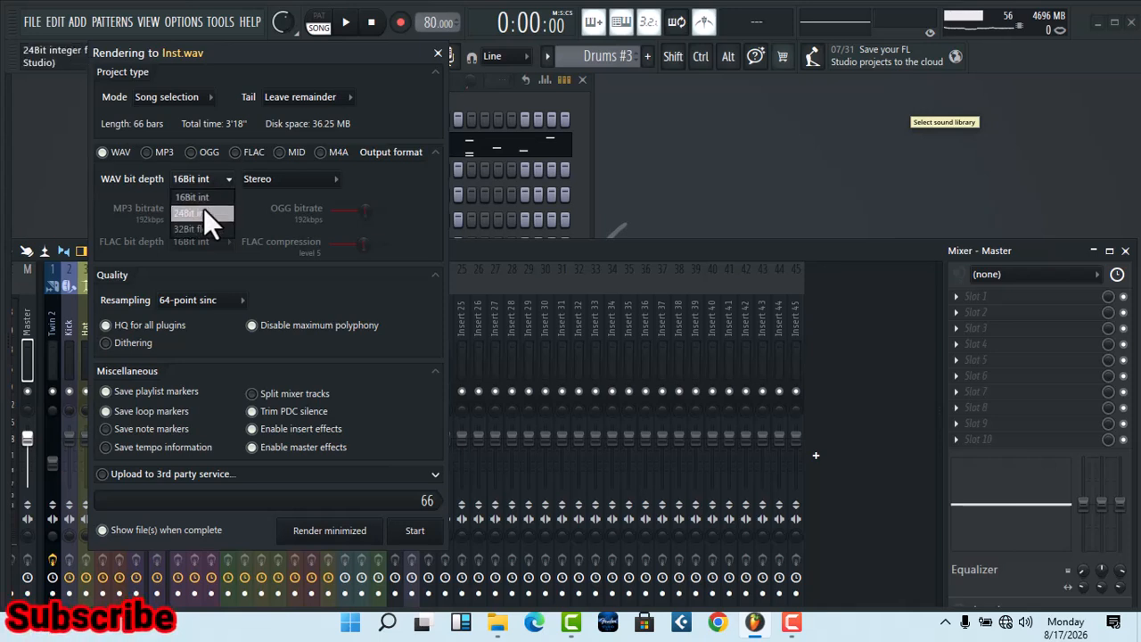
{"action": "left_click", "coordinate": [199, 213]}
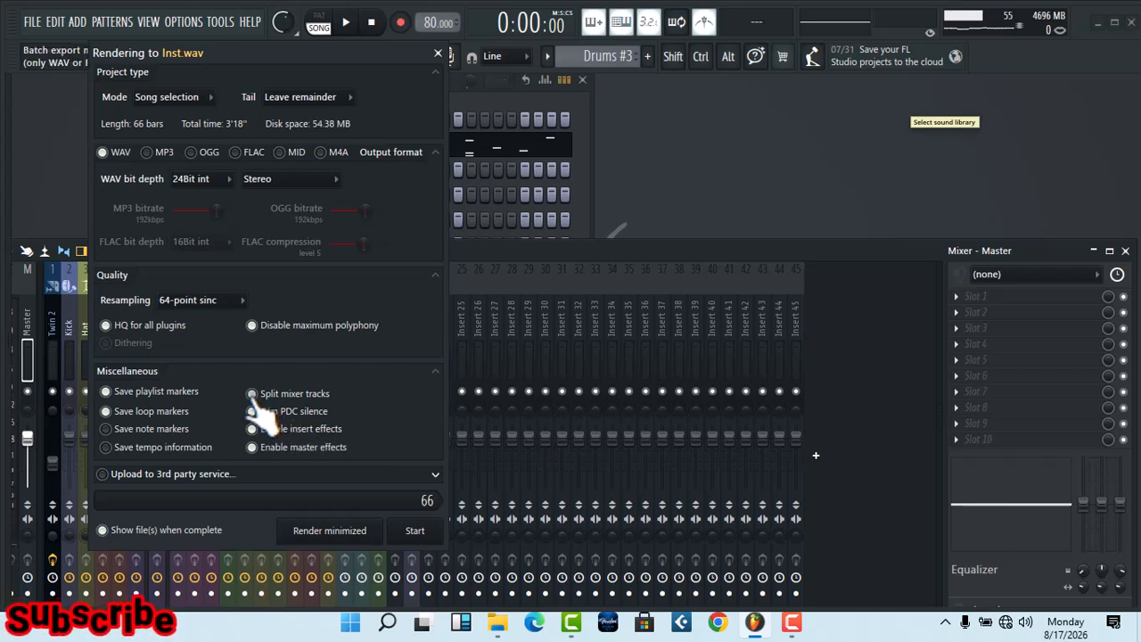
- Enable Split mixer tracks for the render, view the mixer tracks beside the settings, and close the render settings without exporting
{"action": "left_click", "coordinate": [253, 395]}
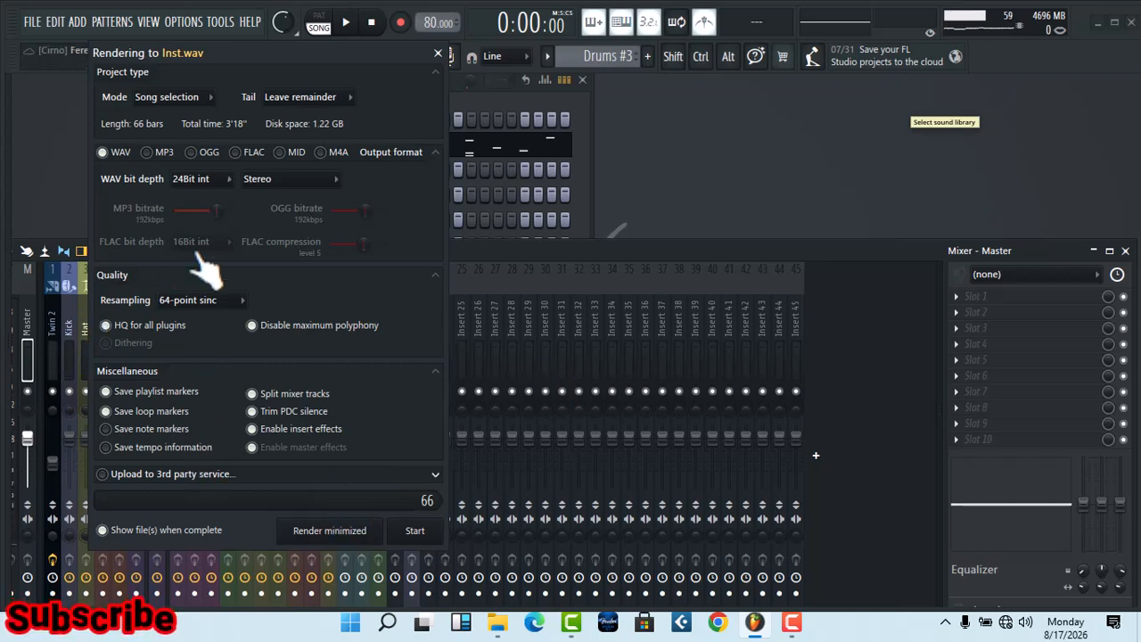
{"action": "left_click_drag", "start_coordinate": [339, 69], "coordinate": [650, 115]}
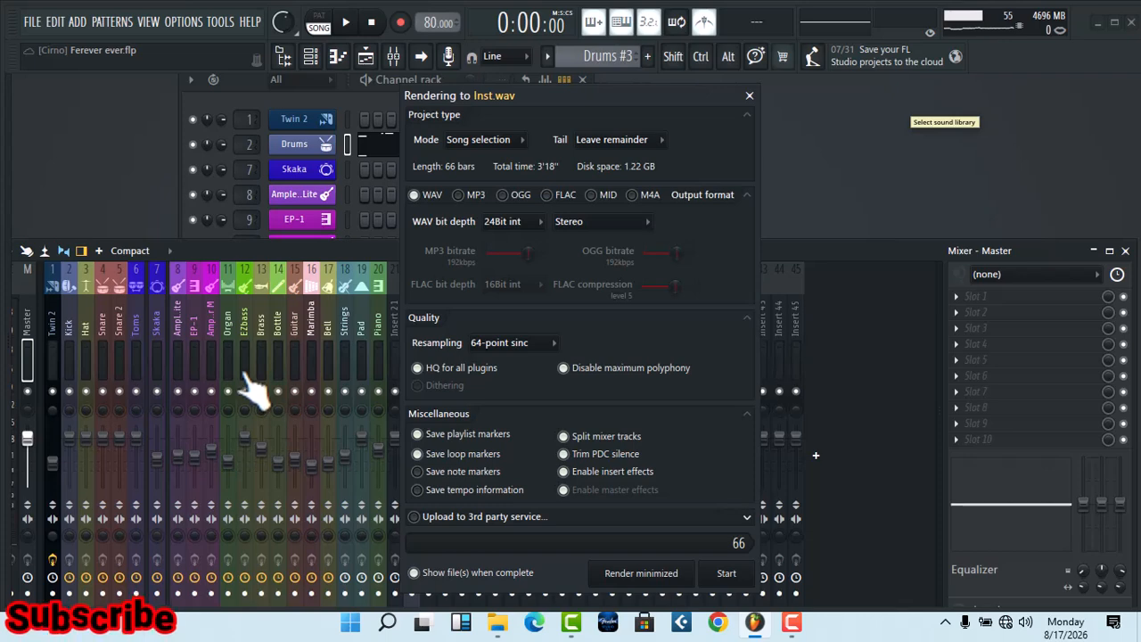
{"action": "left_click_drag", "start_coordinate": [583, 92], "coordinate": [303, 75]}
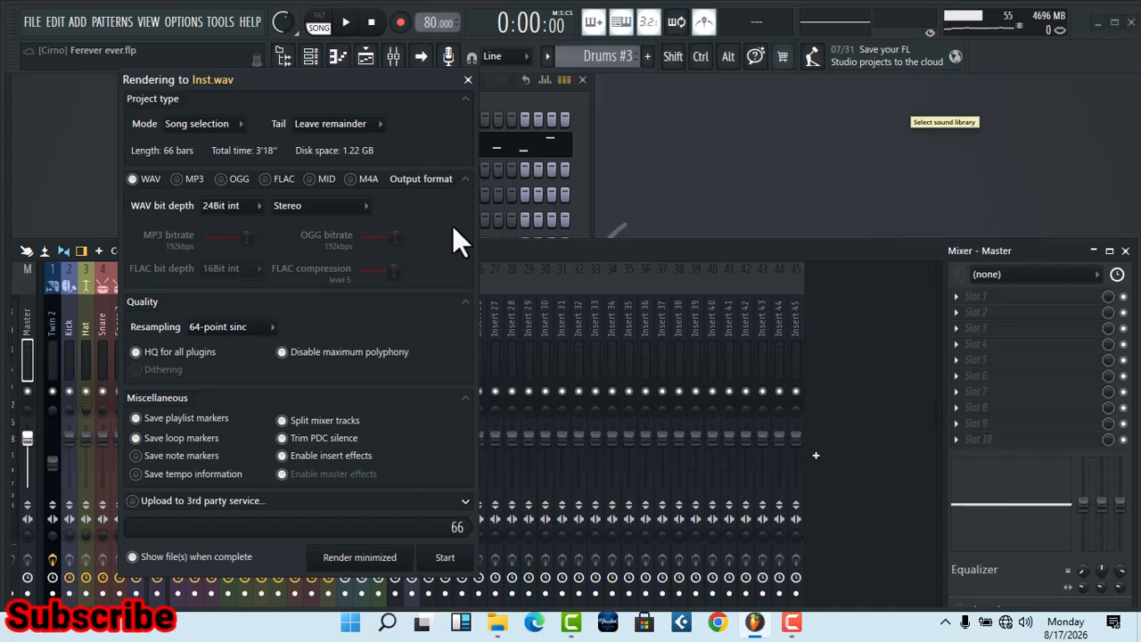
{"action": "left_click", "coordinate": [468, 79]}
- Open the playlist, bring the whole arrangement into view and select all clips from bar 1 to the end of the song
{"action": "left_click", "coordinate": [366, 58]}
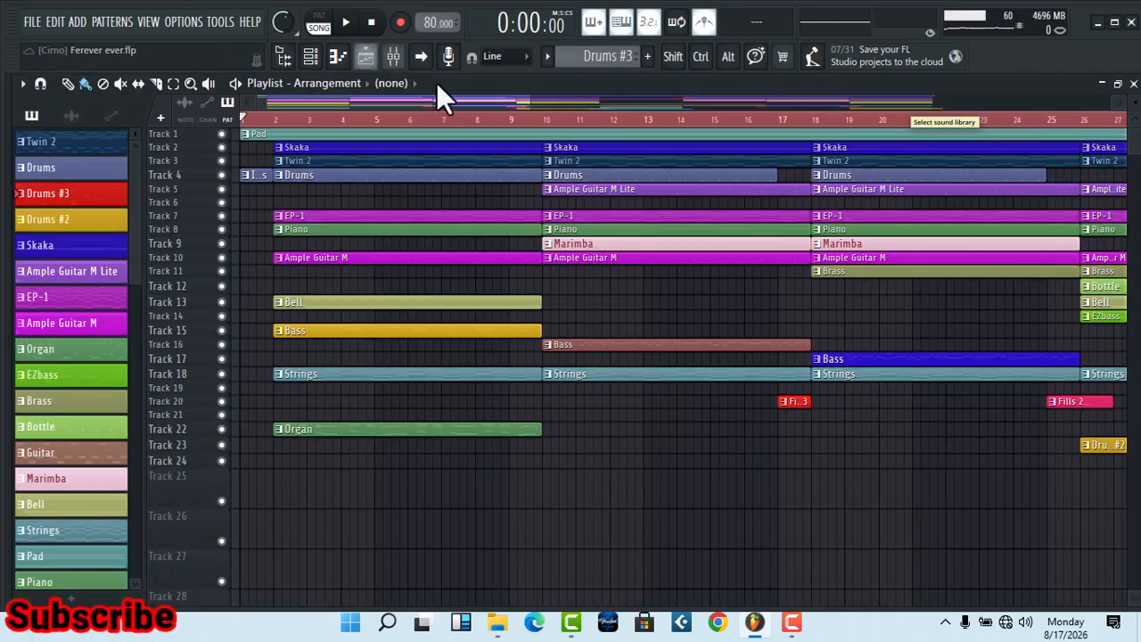
{"action": "left_click_drag", "start_coordinate": [526, 103], "coordinate": [1046, 180]}
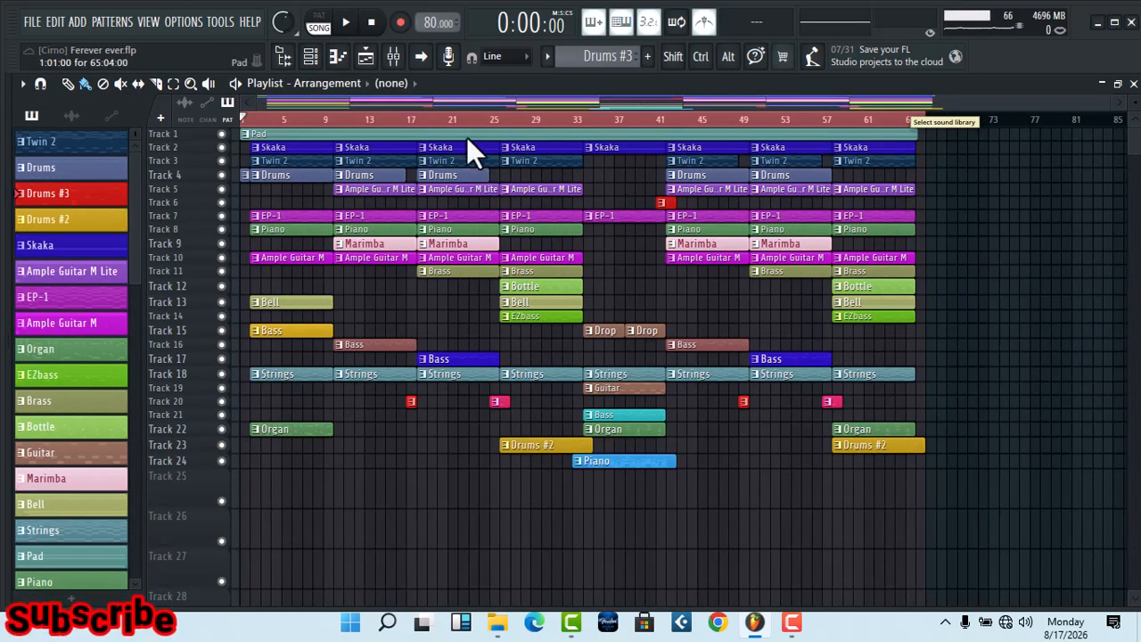
{"action": "left_click_drag", "start_coordinate": [238, 118], "coordinate": [925, 228]}
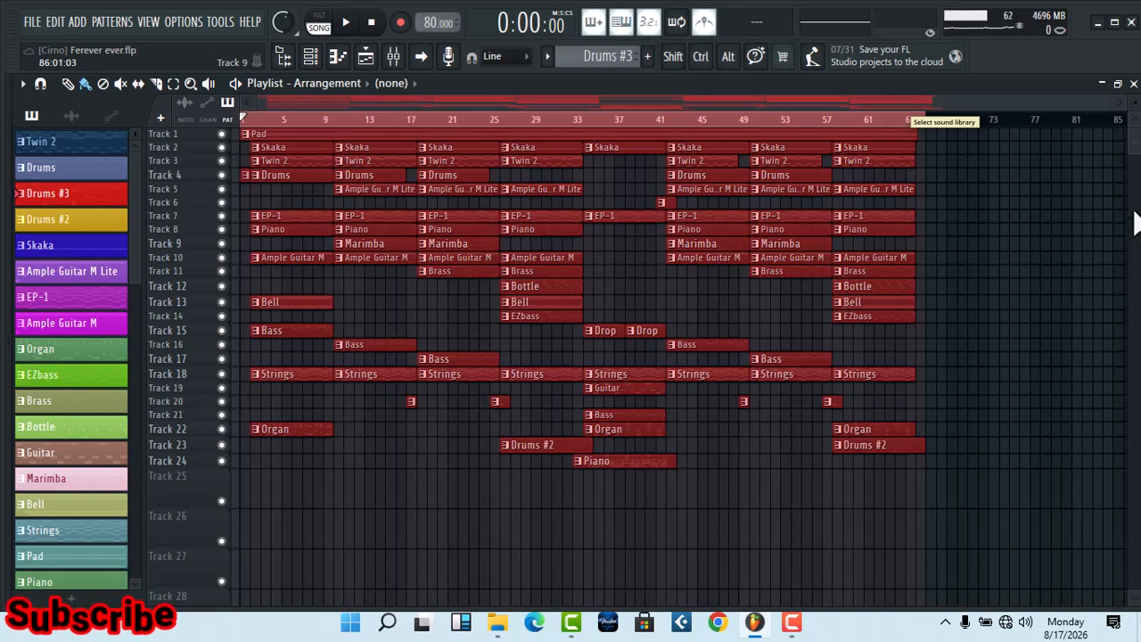
- Place five stray Drums #3 clips on Tracks 8, 9 and 10 in the empty area beyond the song's end
{"action": "left_click_drag", "start_coordinate": [1109, 100], "coordinate": [1140, 101]}
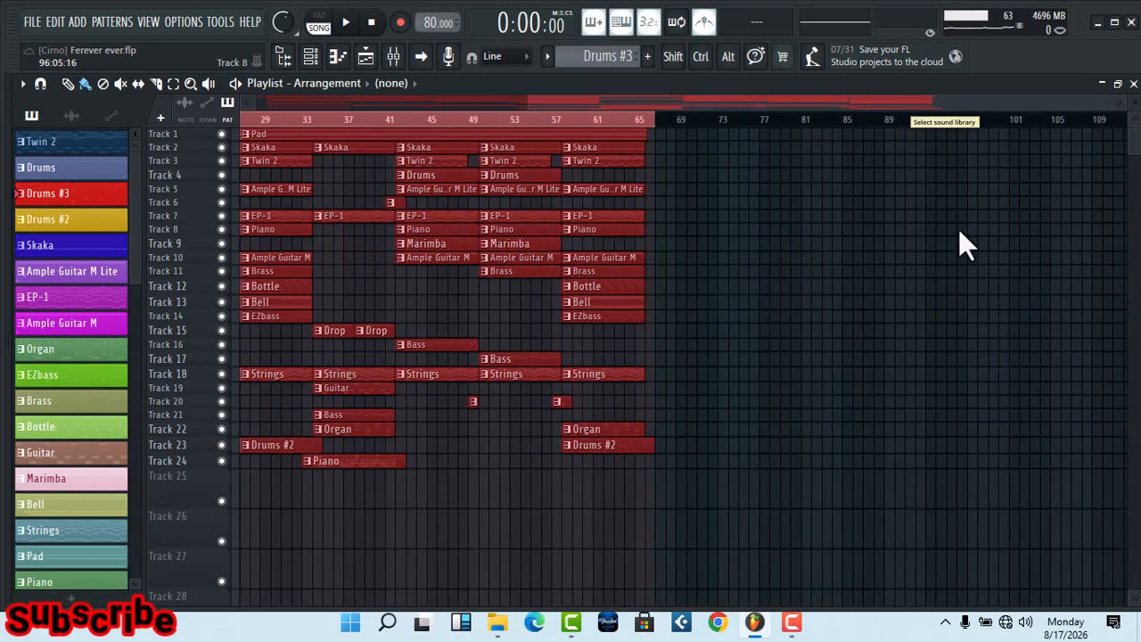
{"action": "left_click", "coordinate": [960, 230]}
{"action": "left_click", "coordinate": [960, 245]}
{"action": "left_click", "coordinate": [1021, 245]}
{"action": "left_click", "coordinate": [1045, 244]}
{"action": "left_click", "coordinate": [1064, 258]}
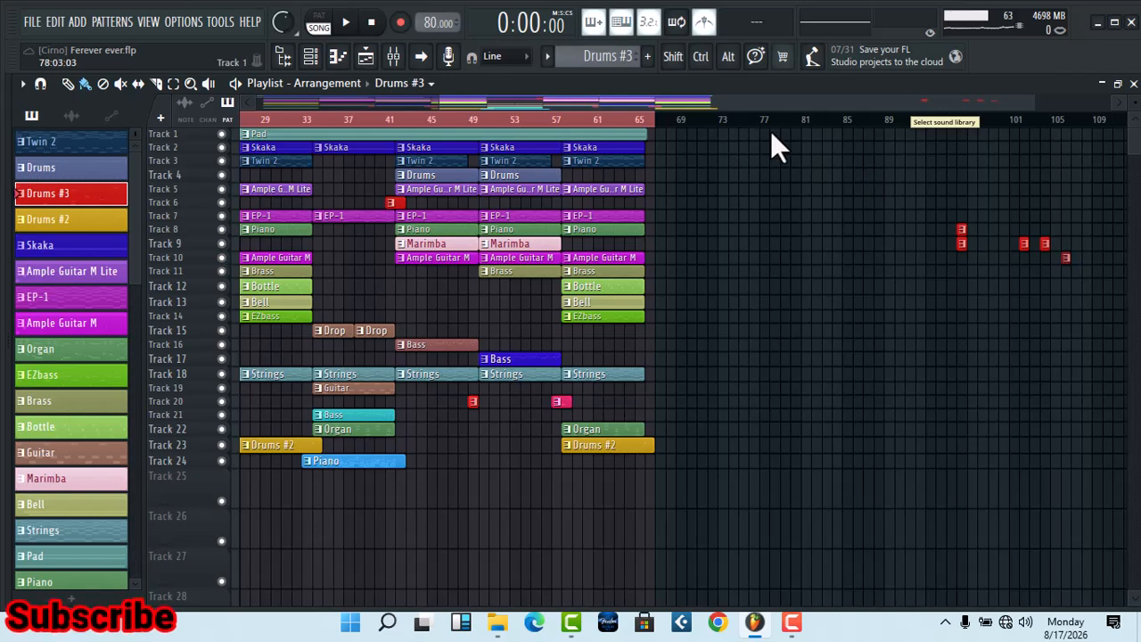
- Delete the five stray Drums #3 clips beyond the end of the song
{"action": "right_click", "coordinate": [1065, 258]}
{"action": "right_click", "coordinate": [1044, 243]}
{"action": "right_click", "coordinate": [1023, 243]}
{"action": "right_click", "coordinate": [961, 243]}
{"action": "right_click", "coordinate": [961, 229]}
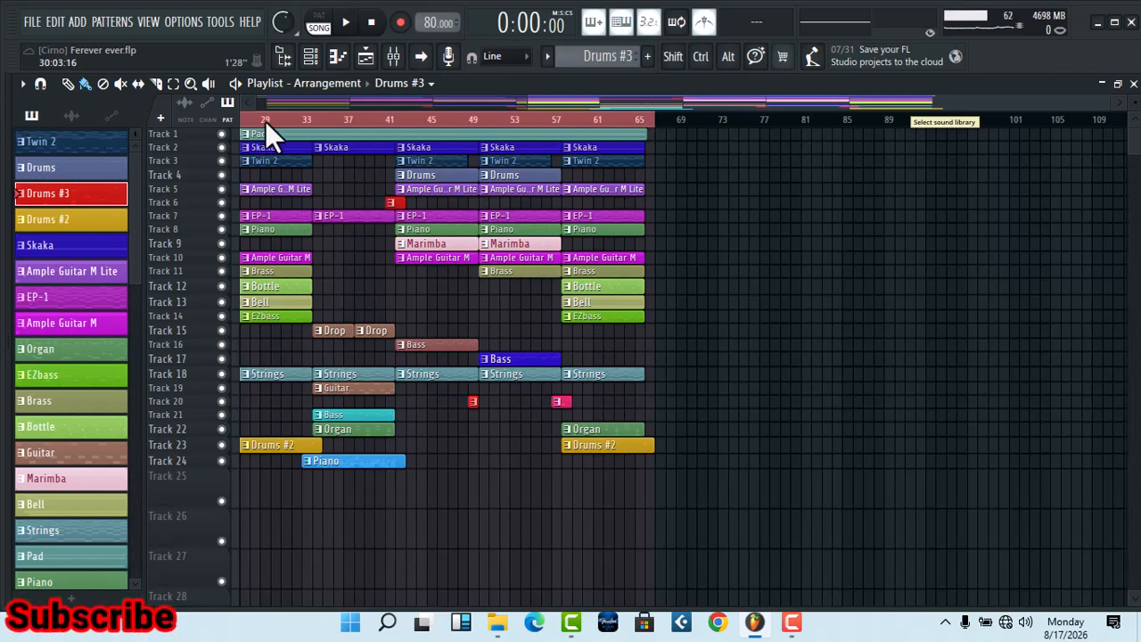
- Export the whole selected arrangement as separate mixer track WAV files under the name Inst, keeping the 24-bit and 64-point sinc settings
{"action": "left_click_drag", "start_coordinate": [871, 106], "coordinate": [526, 139]}
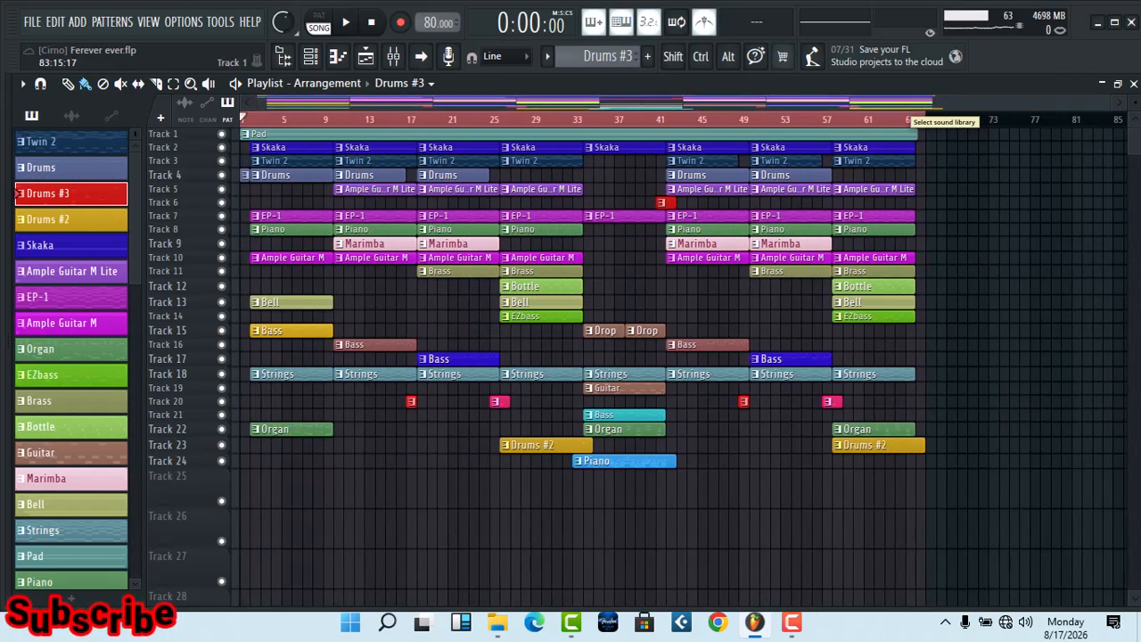
{"action": "left_click", "coordinate": [32, 21]}
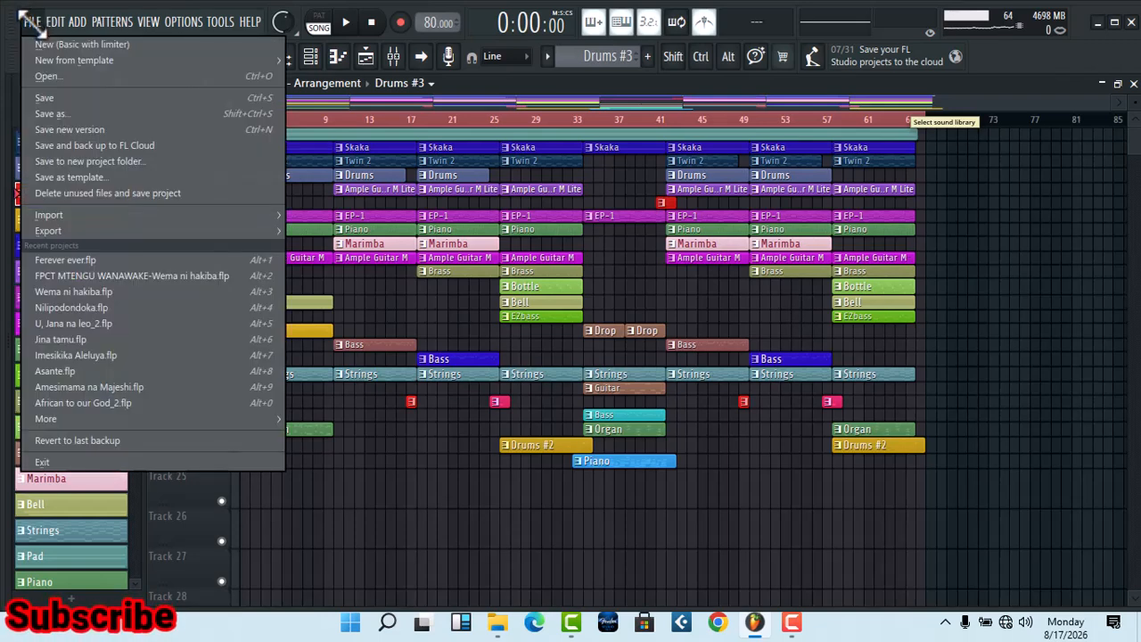
{"action": "mouse_move", "coordinate": [48, 231]}
{"action": "left_click", "coordinate": [369, 234]}
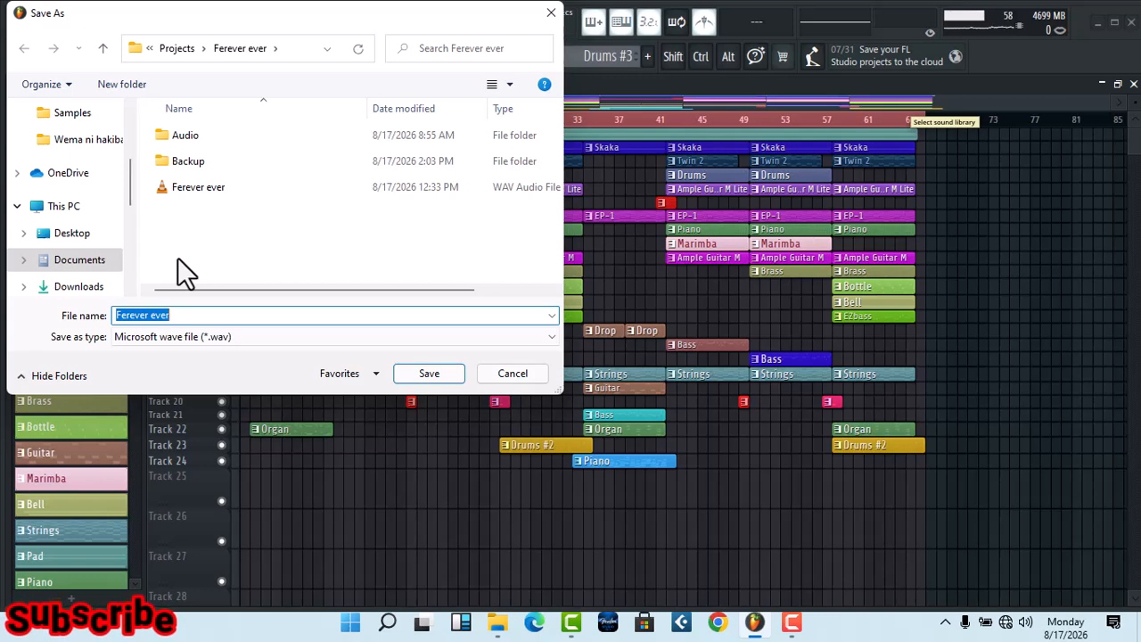
{"action": "type", "text": "I"}
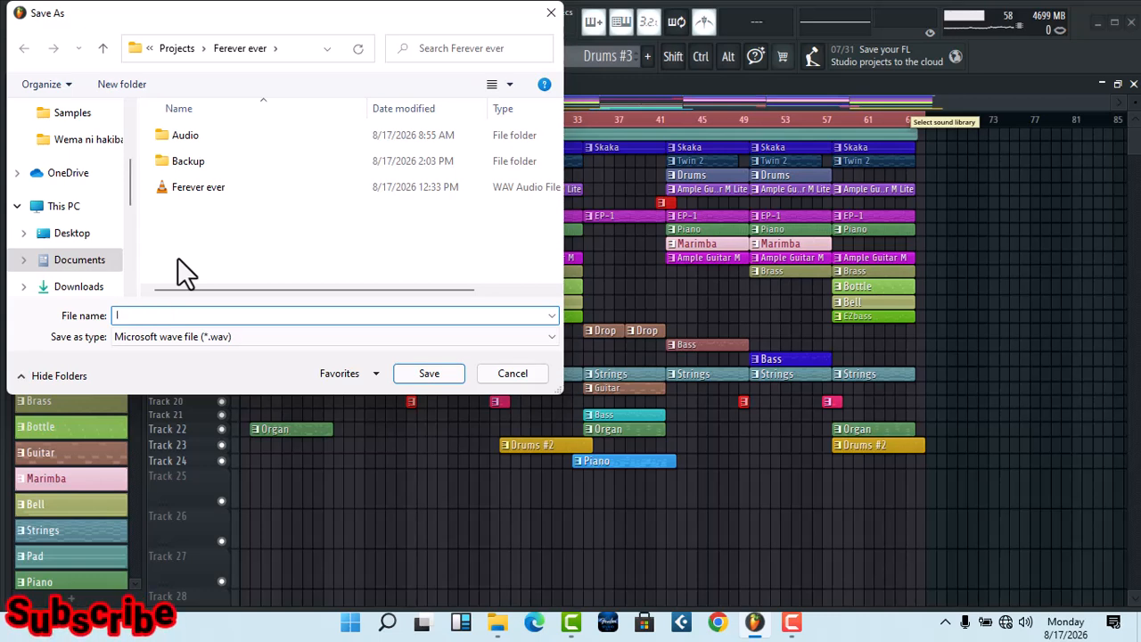
{"action": "type", "text": "nst"}
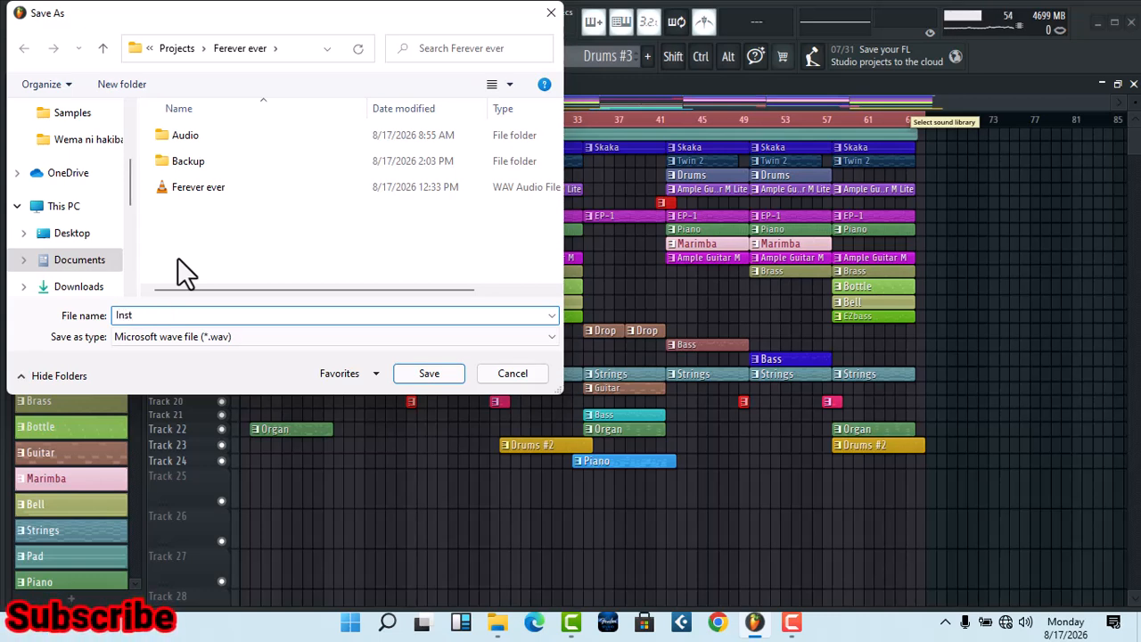
{"action": "left_click", "coordinate": [432, 375]}
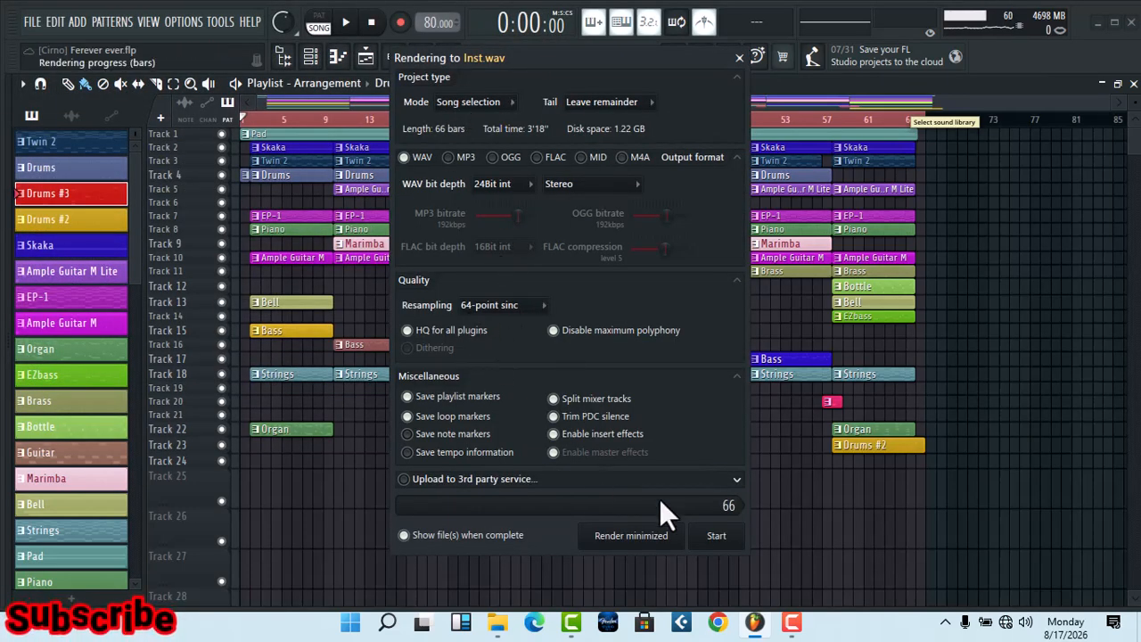
{"action": "left_click", "coordinate": [718, 534]}
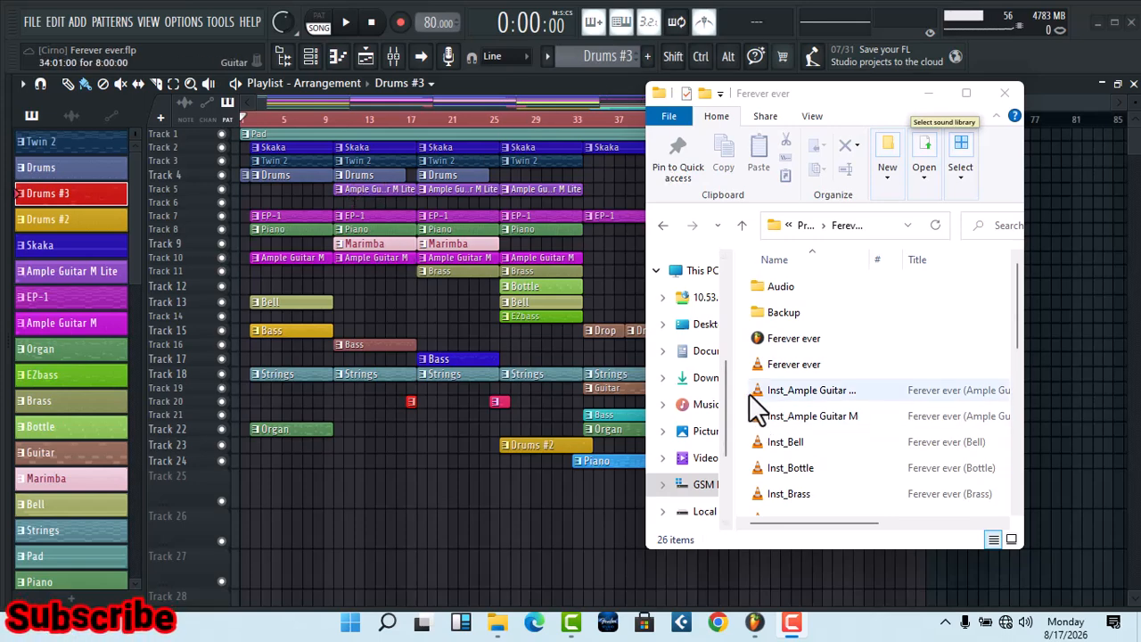
- Select the exported Inst_ files in the Ferever ever folder to check them, and play Inst_Master
{"action": "left_click_drag", "start_coordinate": [745, 392], "coordinate": [756, 545]}
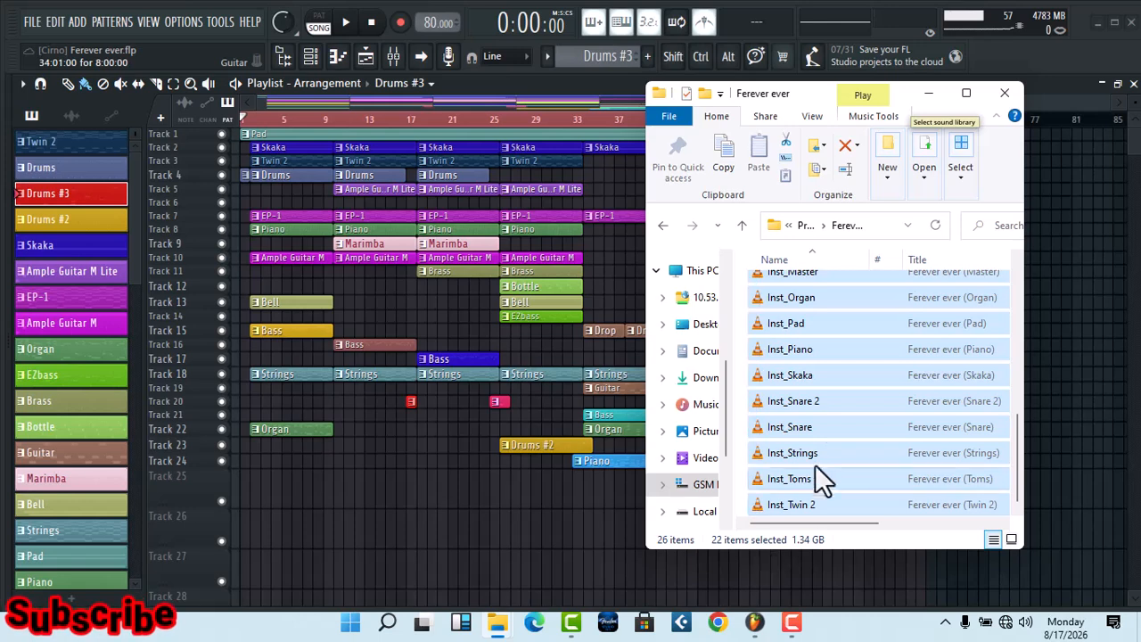
{"action": "left_click", "coordinate": [788, 276]}
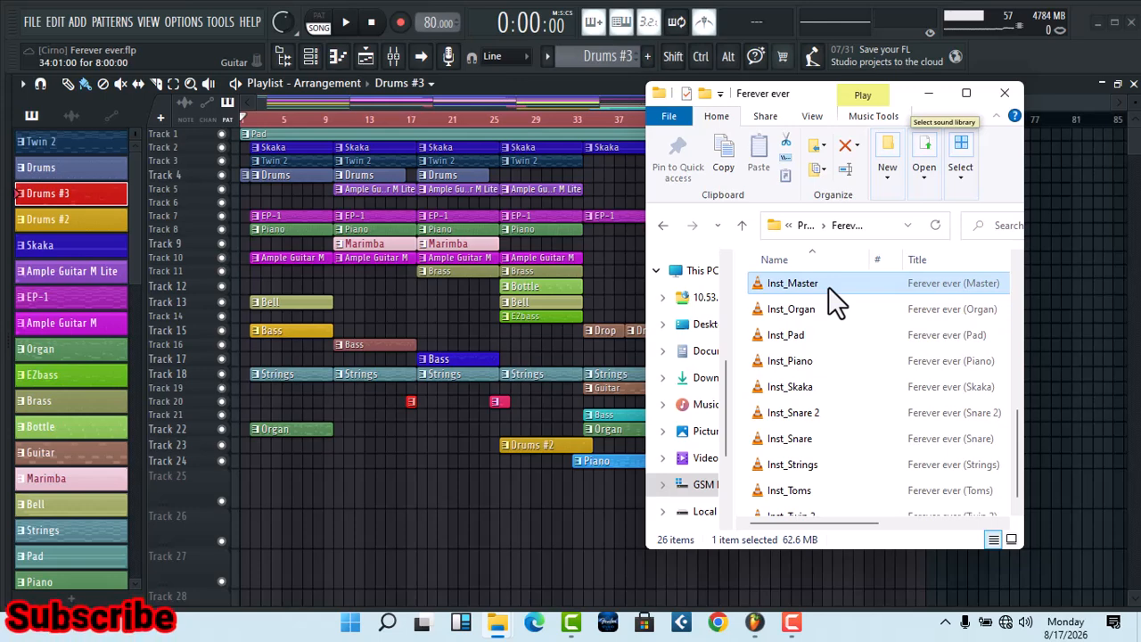
{"action": "double_click", "coordinate": [828, 286]}
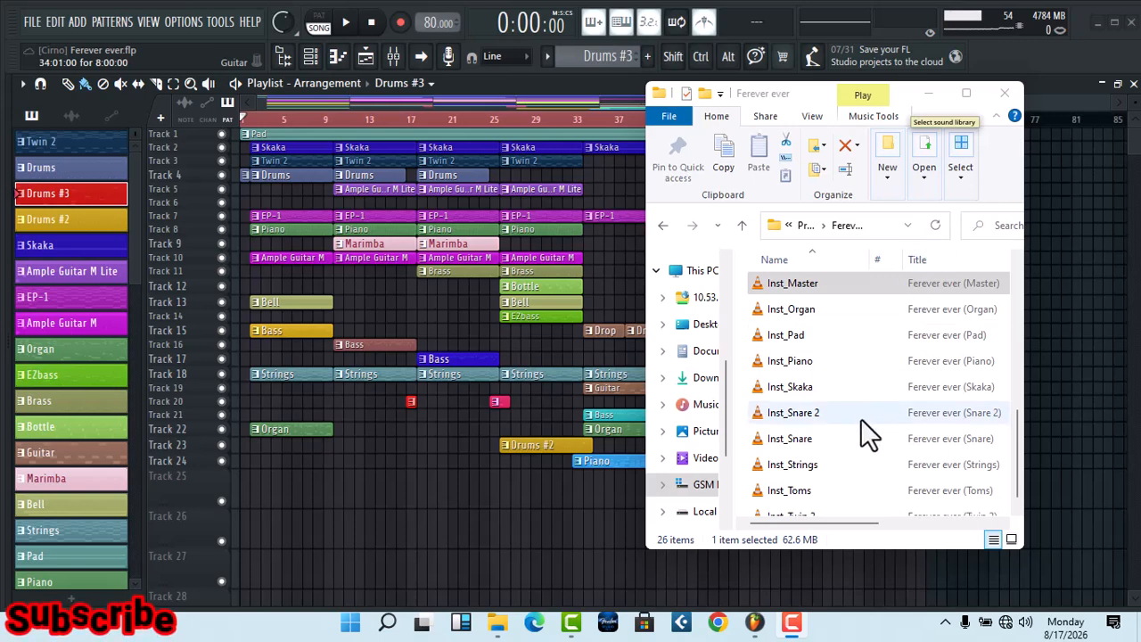
- Examine the list of exported stems in the Ferever ever folder and return to the FL Studio playlist
{"action": "scroll", "coordinate": [855, 424], "scroll_direction": "up", "scroll_amount": 4}
{"action": "scroll", "coordinate": [855, 421], "scroll_direction": "down", "scroll_amount": 2}
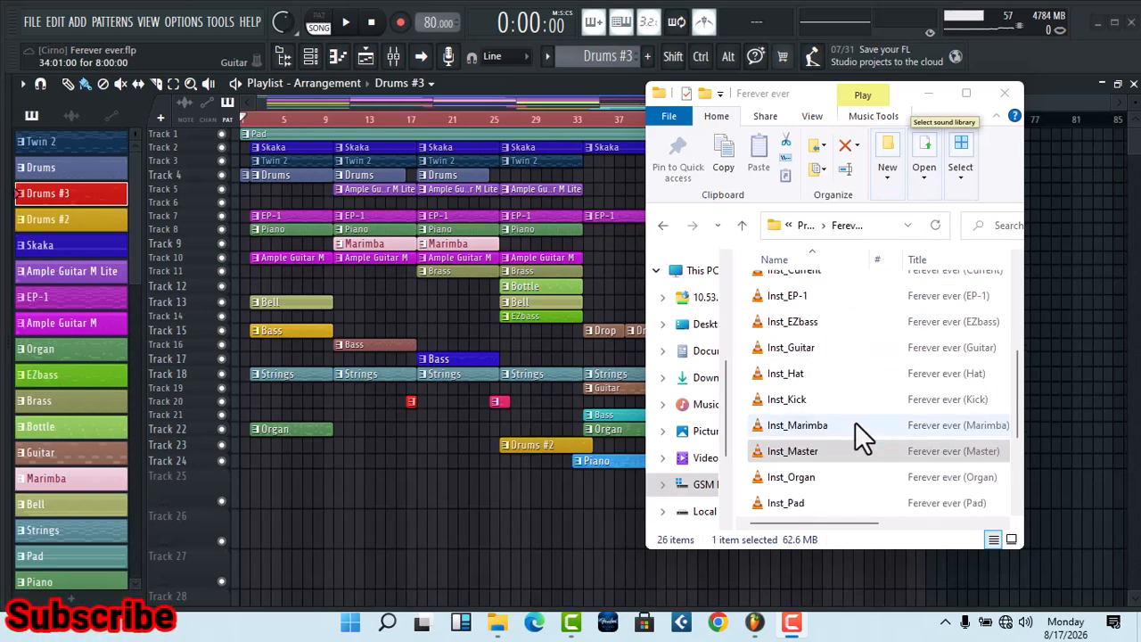
{"action": "scroll", "coordinate": [854, 422], "scroll_direction": "up", "scroll_amount": 2}
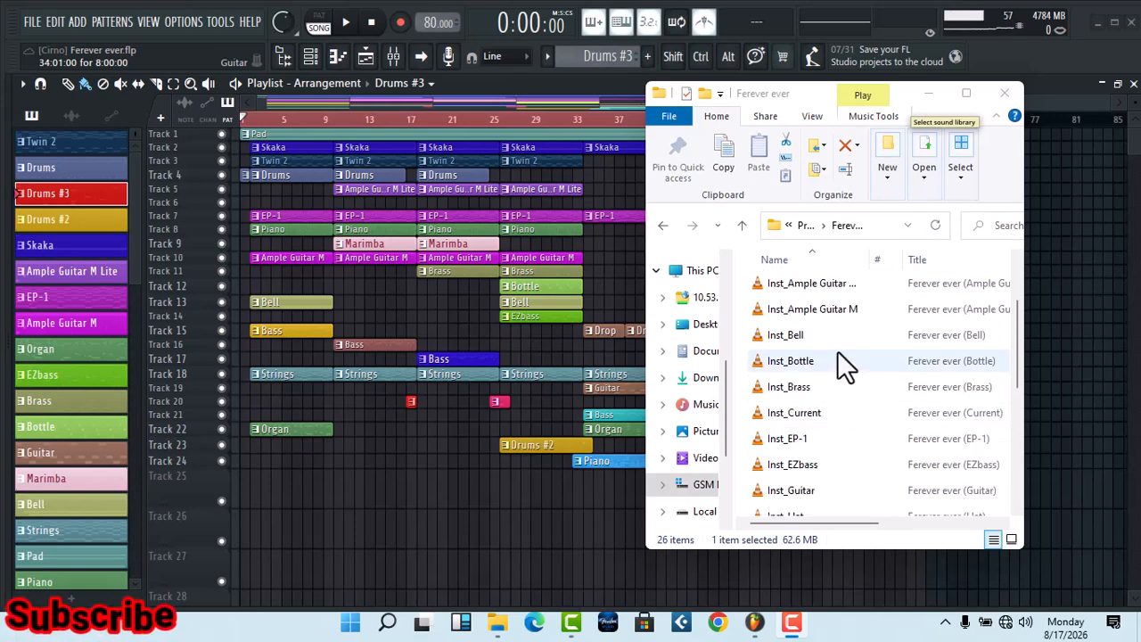
{"action": "scroll", "coordinate": [837, 350], "scroll_direction": "up", "scroll_amount": 1}
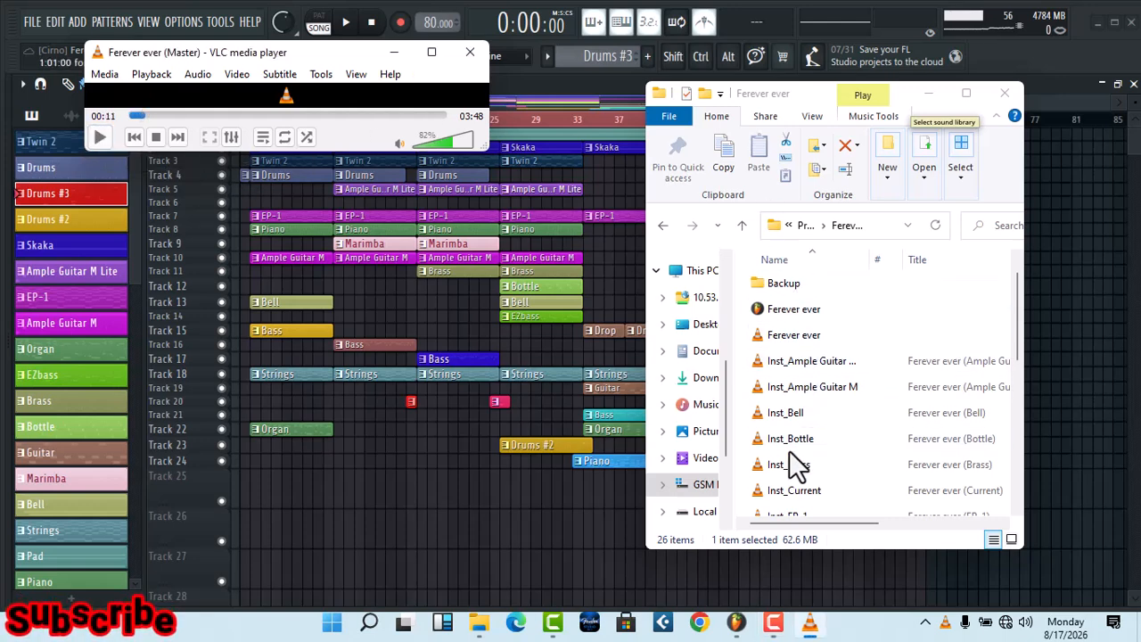
{"action": "scroll", "coordinate": [847, 474], "scroll_direction": "down", "scroll_amount": 1}
{"action": "scroll", "coordinate": [846, 461], "scroll_direction": "down", "scroll_amount": 4}
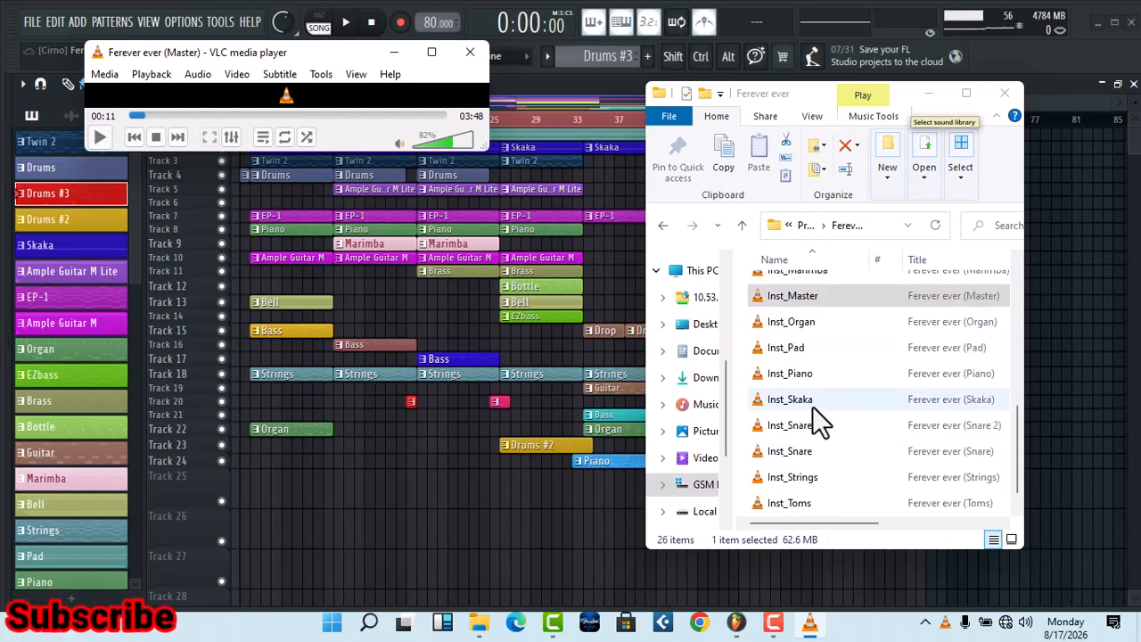
{"action": "scroll", "coordinate": [795, 405], "scroll_direction": "up", "scroll_amount": 4}
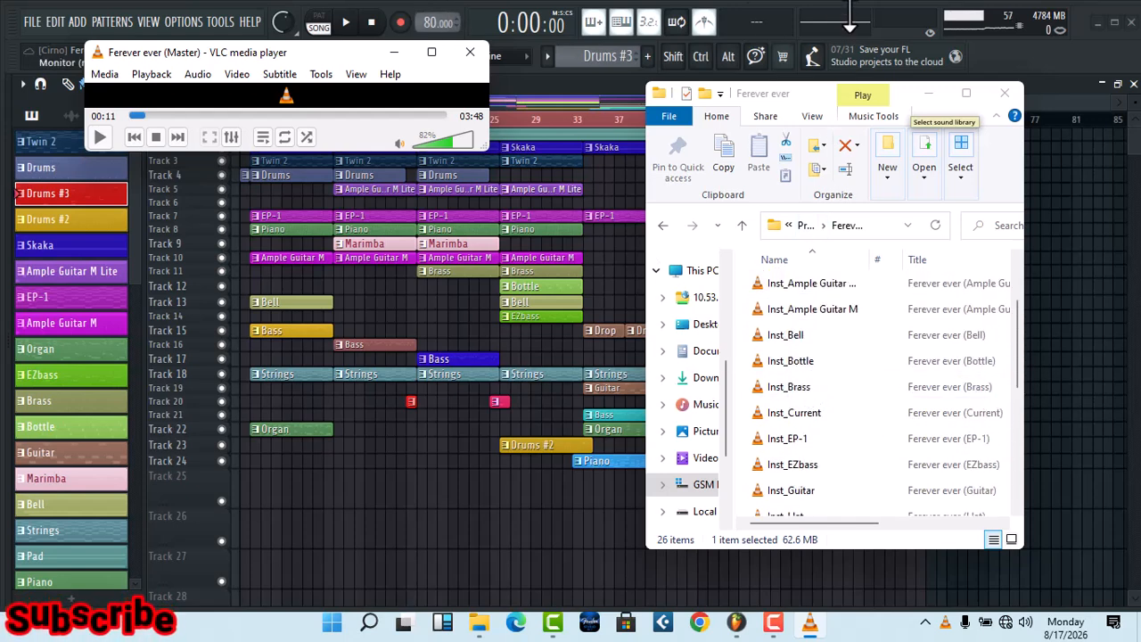
{"action": "left_click", "coordinate": [886, 51]}
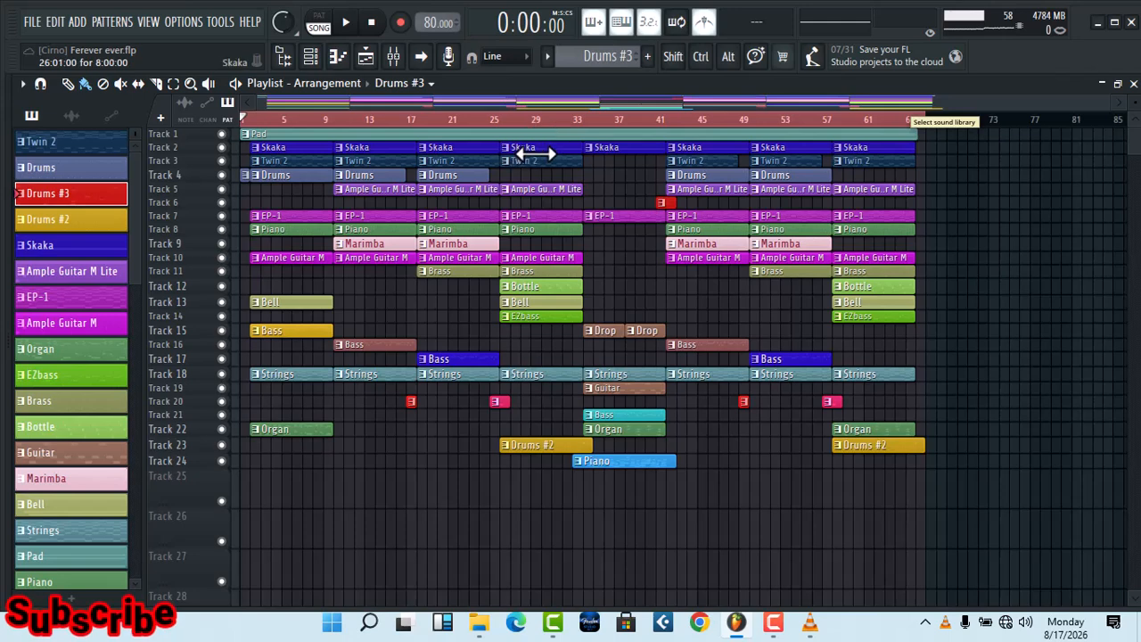
{"action": "left_click", "coordinate": [34, 21]}
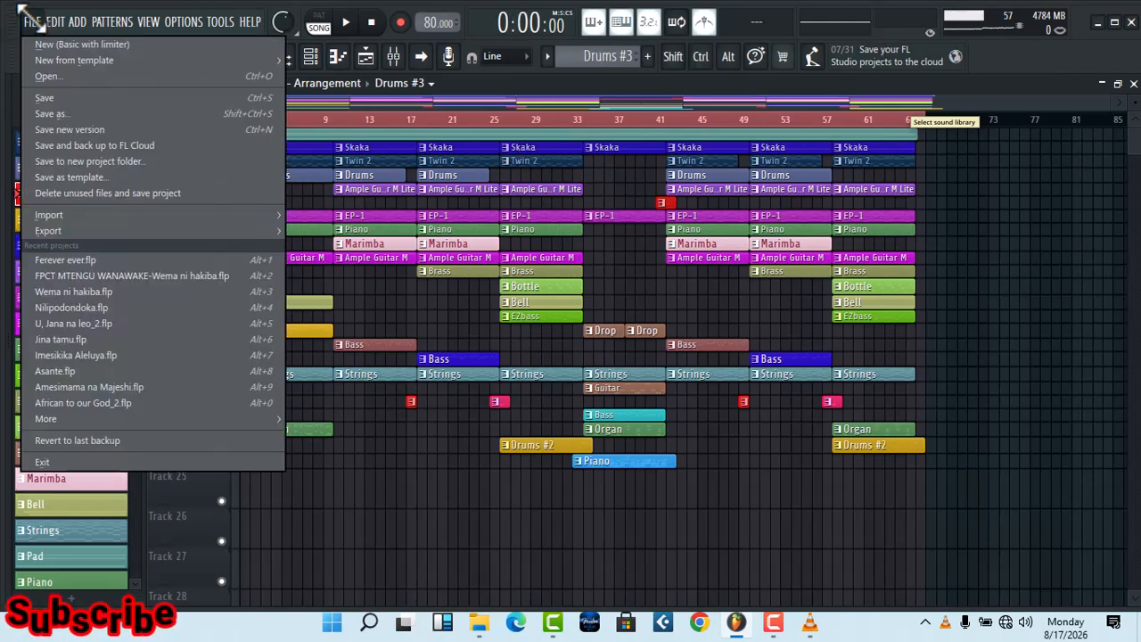
{"action": "left_click", "coordinate": [49, 73]}
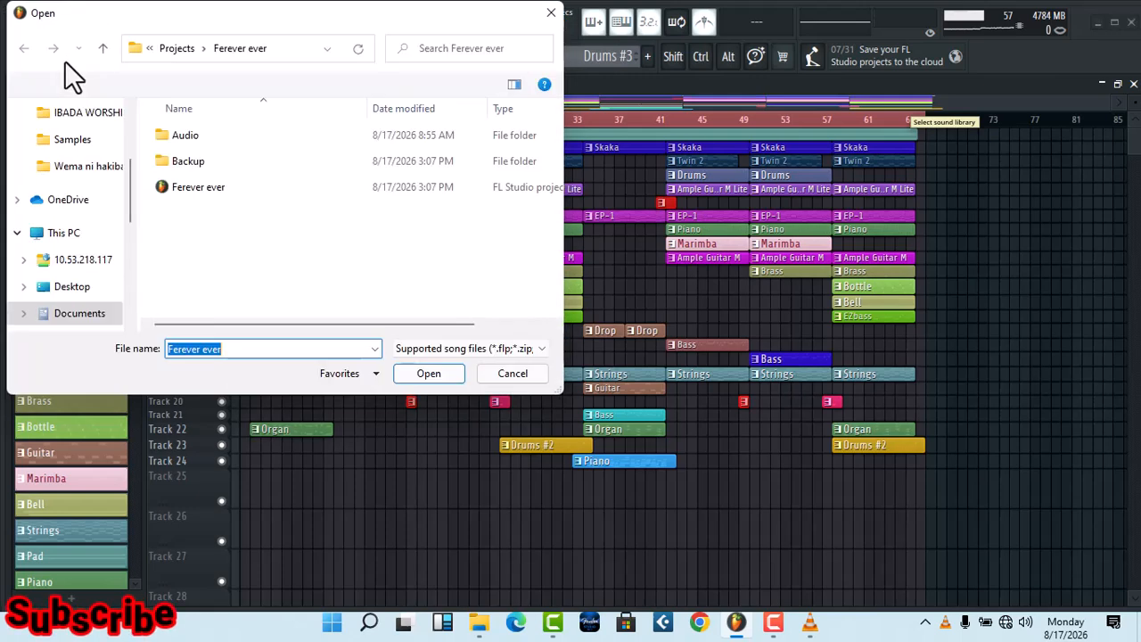
{"action": "left_click", "coordinate": [550, 13]}
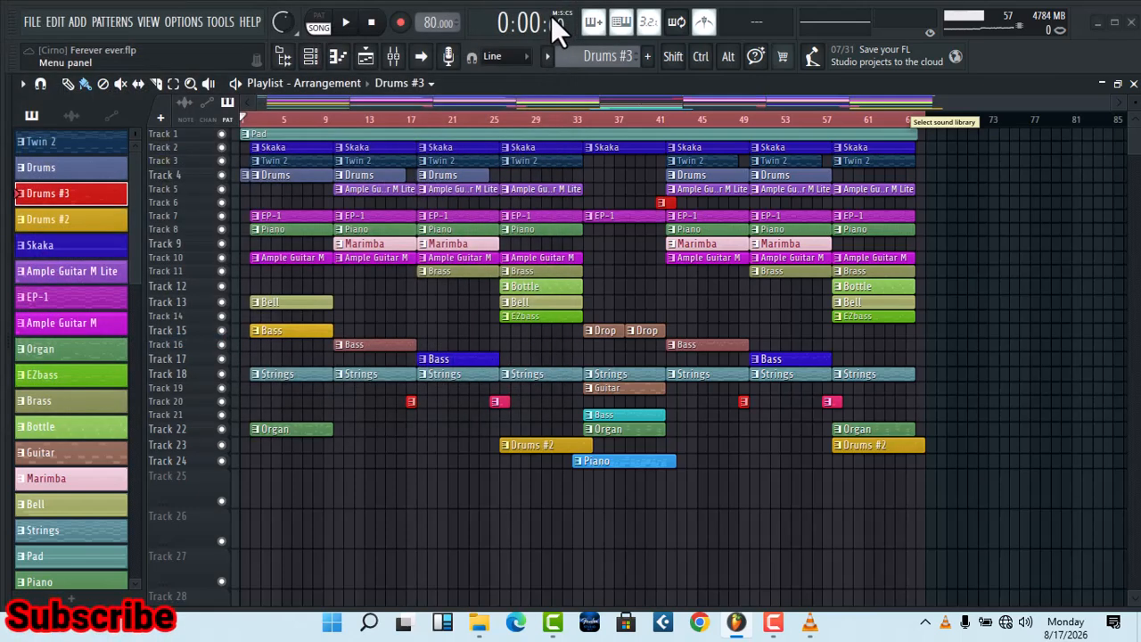
- Start a new empty project from a template
{"action": "left_click", "coordinate": [31, 20]}
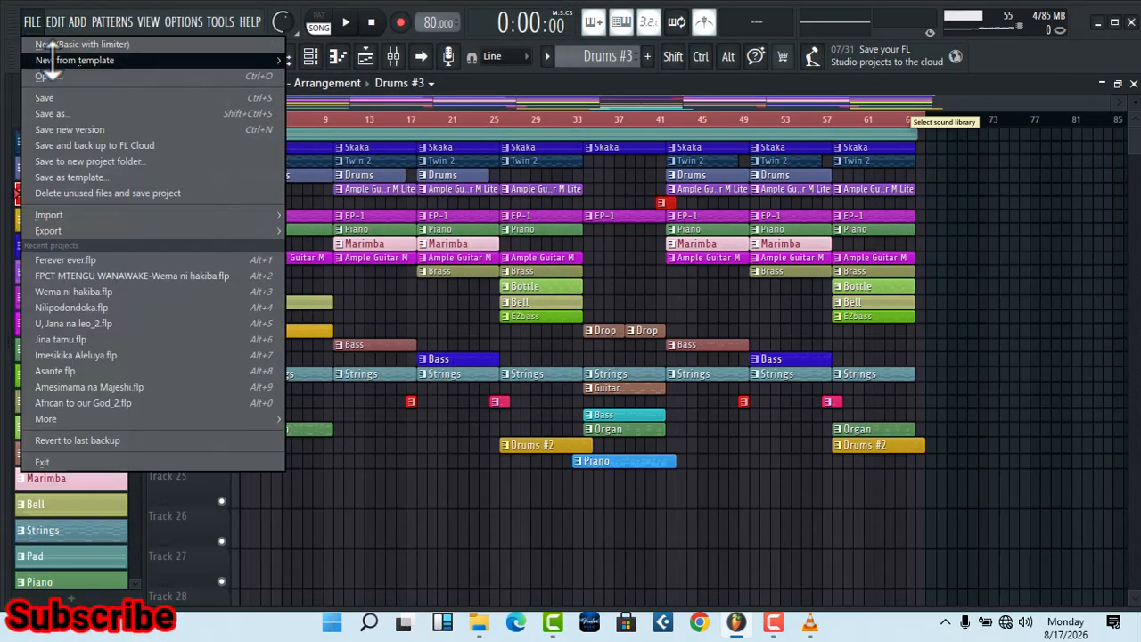
{"action": "mouse_move", "coordinate": [52, 61]}
{"action": "mouse_move", "coordinate": [470, 77]}
{"action": "left_click", "coordinate": [343, 169]}
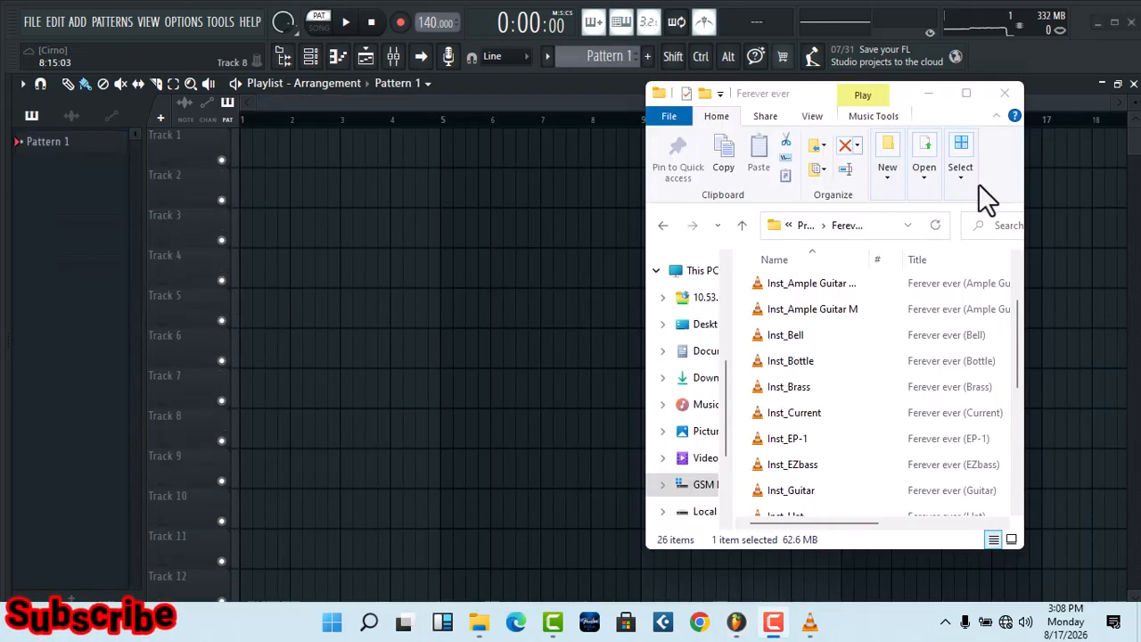
- Import all Inst_ stems except Inst_Current and Inst_Master from the Ferever ever folder into the playlist, starting at bar 1 of Track 1
{"action": "scroll", "coordinate": [768, 361], "scroll_direction": "up", "scroll_amount": 2}
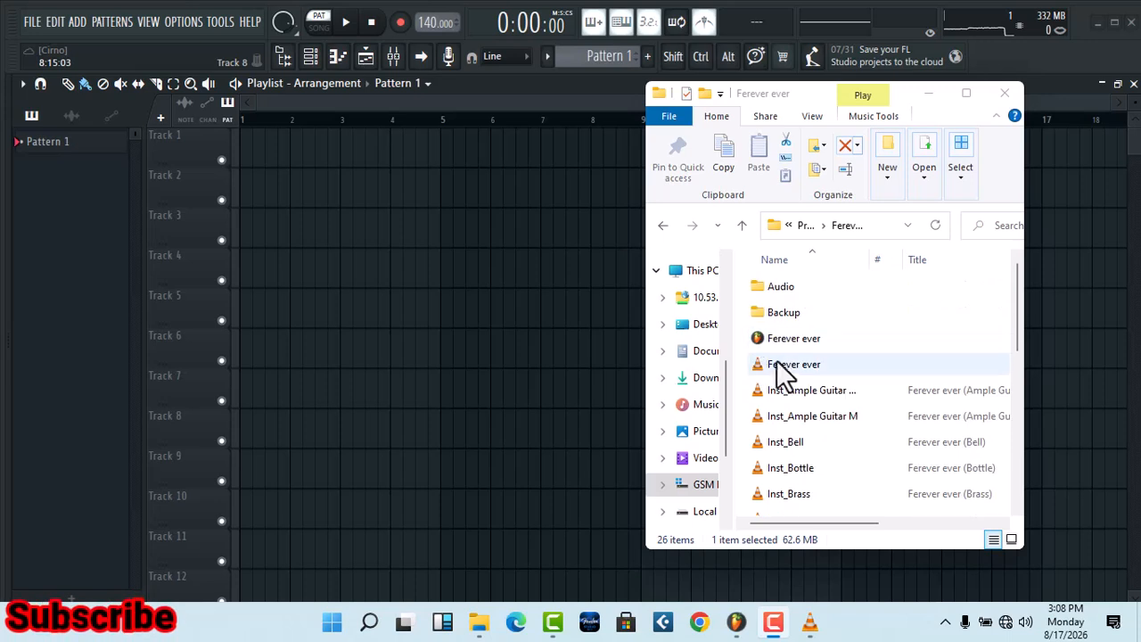
{"action": "left_click_drag", "start_coordinate": [807, 389], "coordinate": [824, 478]}
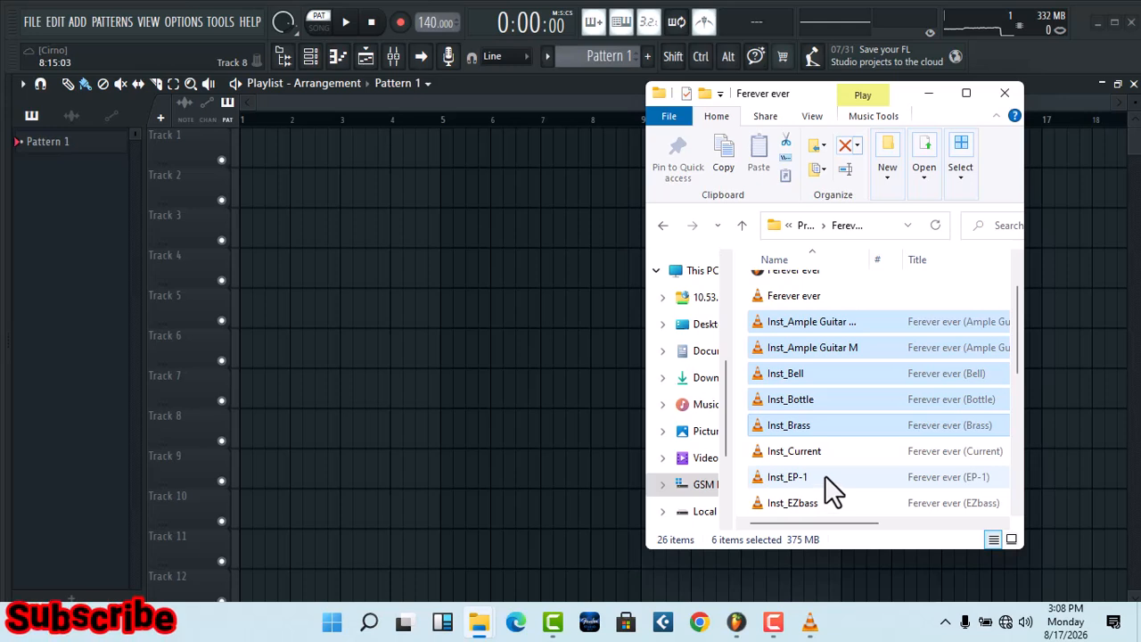
{"action": "left_click", "coordinate": [816, 473], "text": "ctrl"}
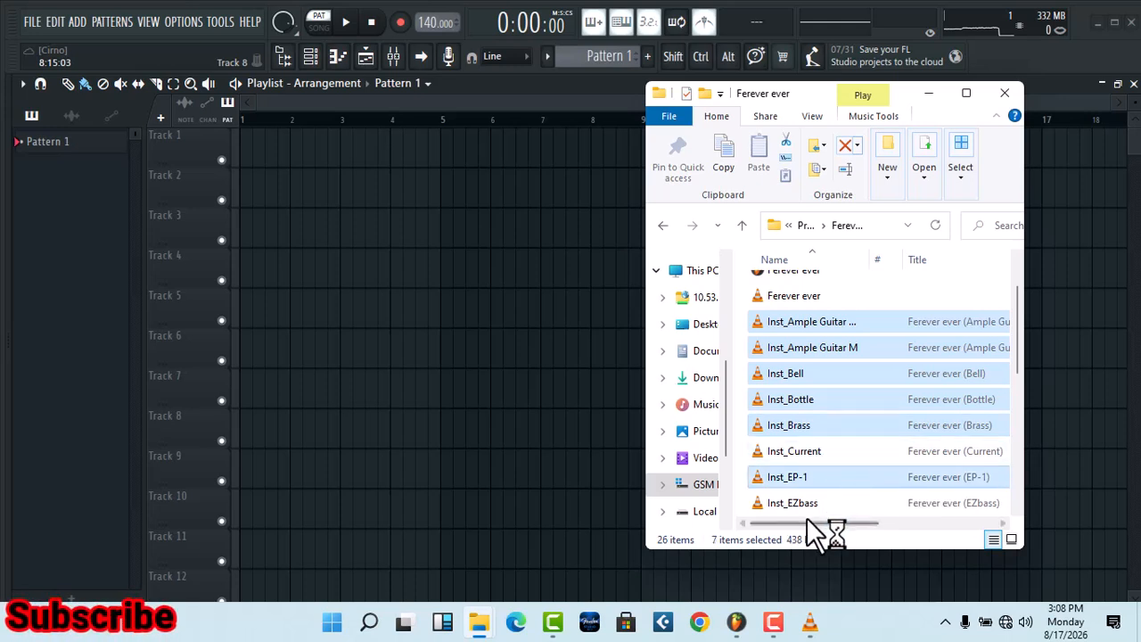
{"action": "scroll", "coordinate": [811, 481], "scroll_direction": "down", "scroll_amount": 3}
{"action": "scroll", "coordinate": [819, 454], "scroll_direction": "up", "scroll_amount": 3}
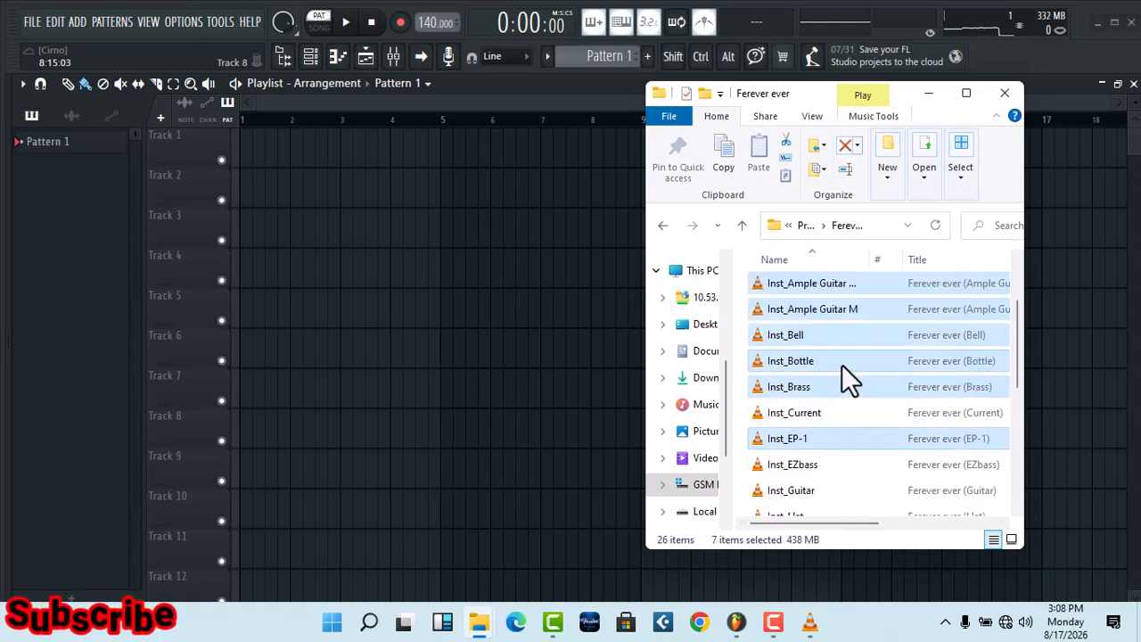
{"action": "scroll", "coordinate": [807, 475], "scroll_direction": "down", "scroll_amount": 1}
{"action": "left_click_drag", "start_coordinate": [746, 395], "coordinate": [848, 410]}
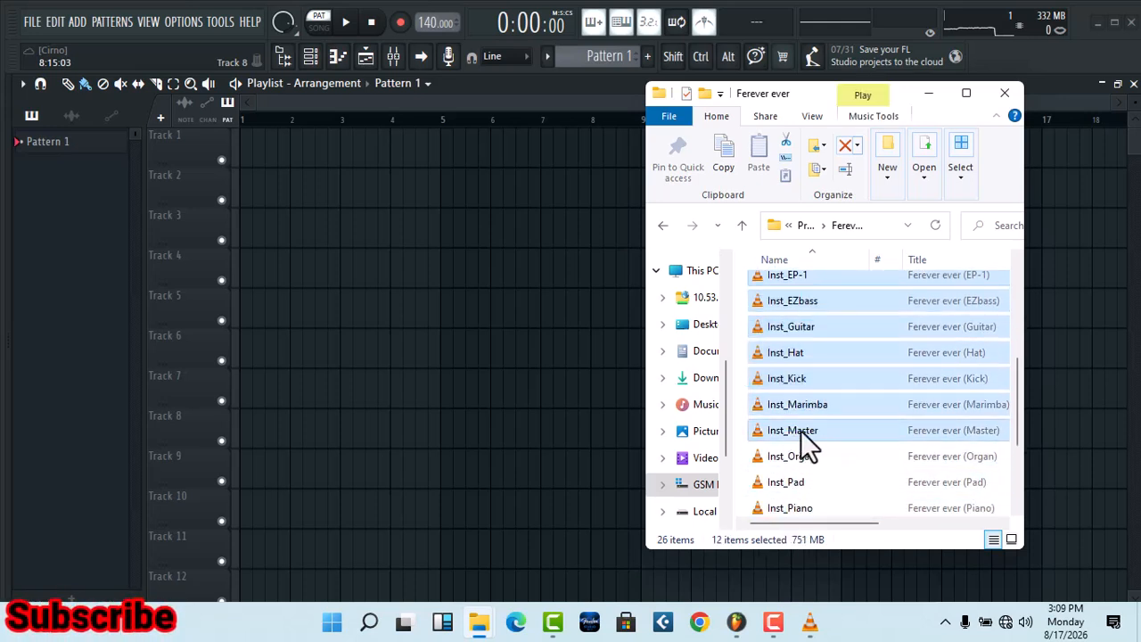
{"action": "left_click", "coordinate": [799, 430], "text": "ctrl"}
{"action": "left_click_drag", "start_coordinate": [747, 458], "coordinate": [771, 545]}
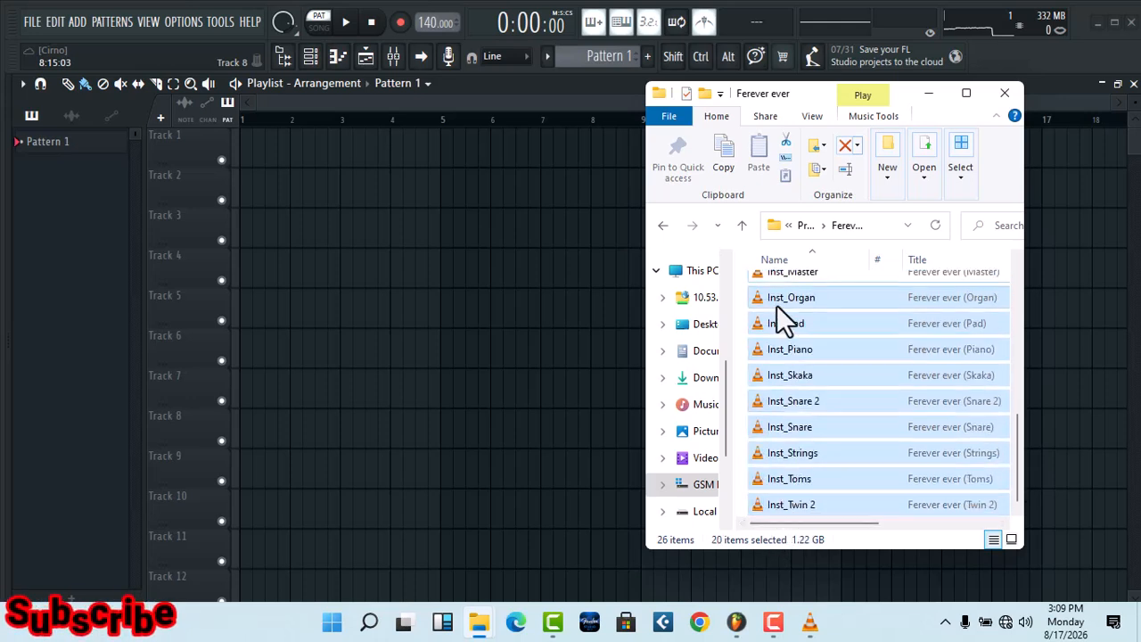
{"action": "left_click_drag", "start_coordinate": [778, 298], "coordinate": [249, 152]}
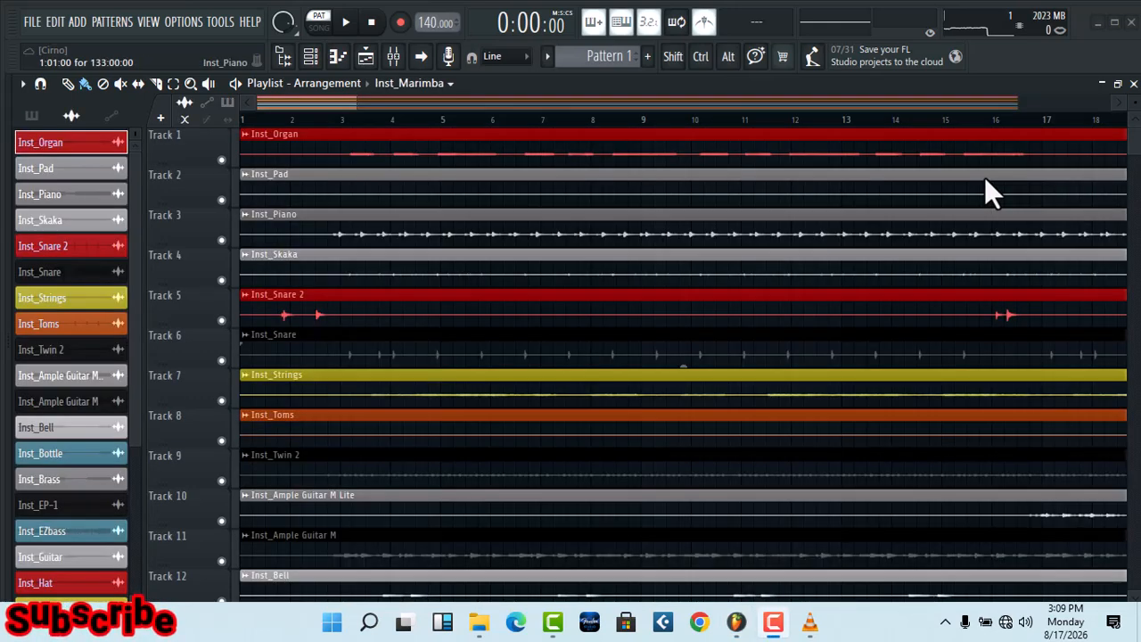
- Close VLC media player and play all the imported stems from the start in song mode
{"action": "left_click_drag", "start_coordinate": [357, 103], "coordinate": [1113, 233]}
{"action": "scroll", "coordinate": [1007, 307], "scroll_direction": "down", "scroll_amount": 6}
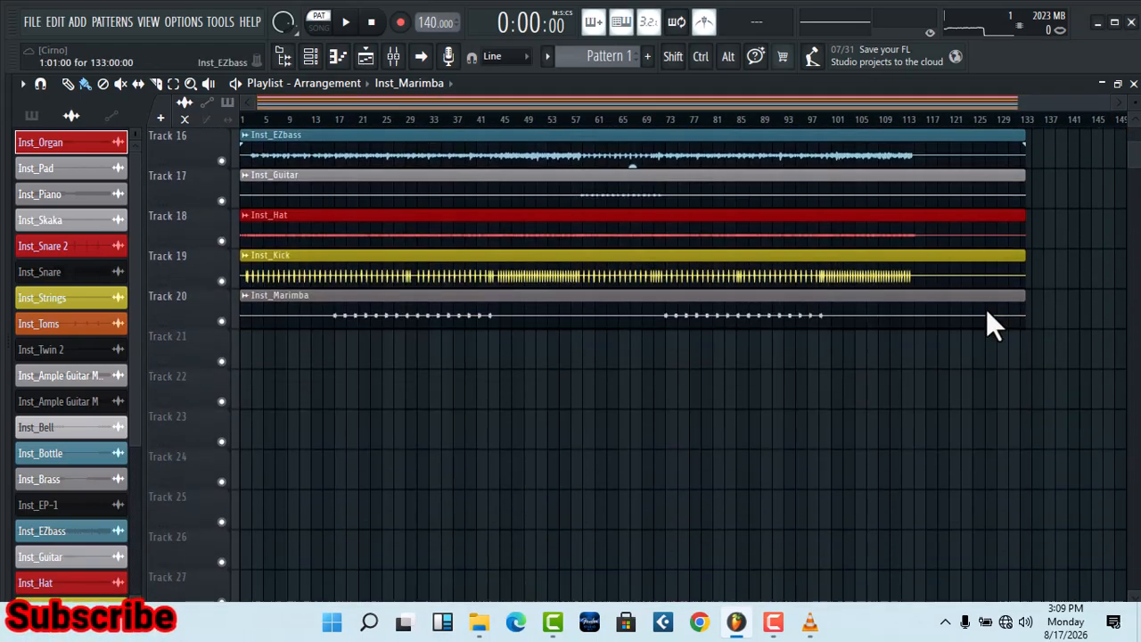
{"action": "scroll", "coordinate": [981, 307], "scroll_direction": "up", "scroll_amount": 8}
{"action": "scroll", "coordinate": [975, 308], "scroll_direction": "down", "scroll_amount": 3}
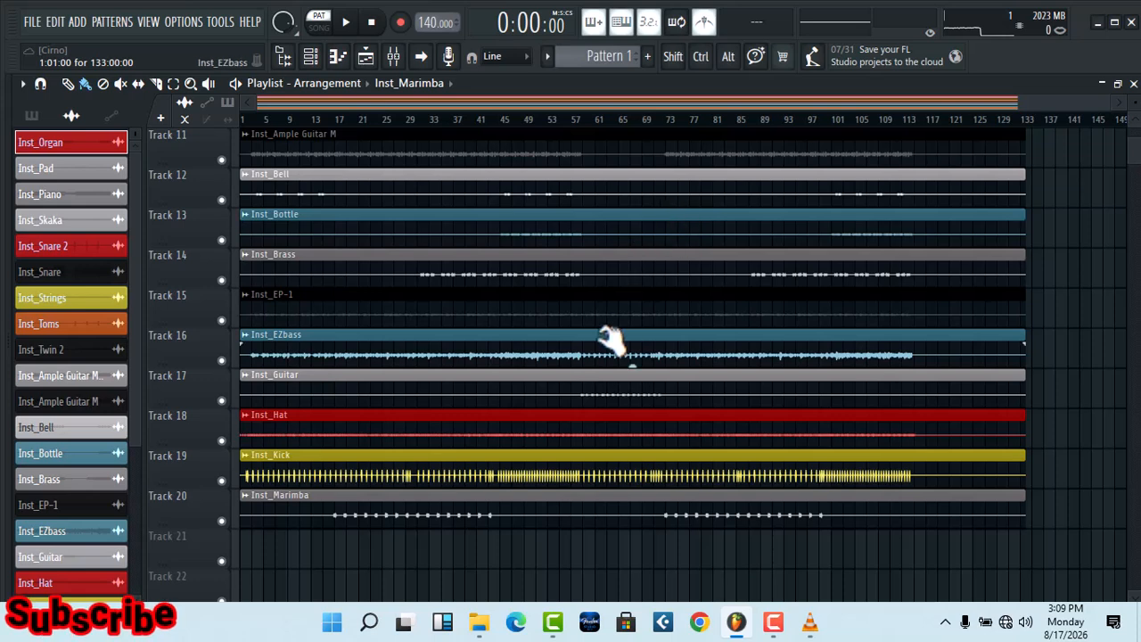
{"action": "left_click", "coordinate": [318, 25]}
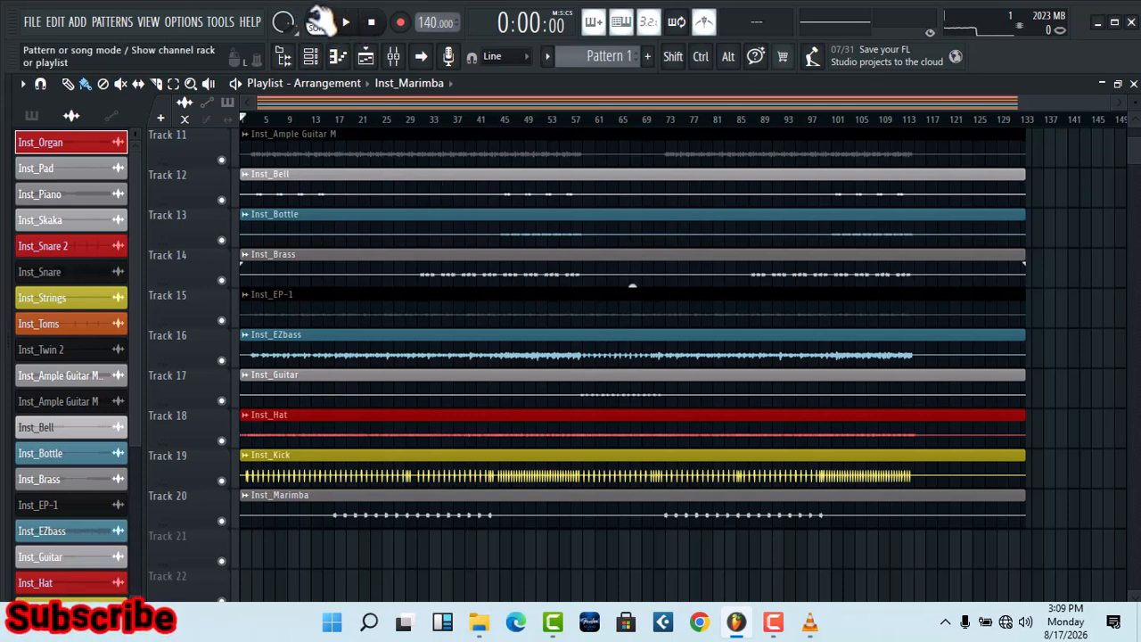
{"action": "left_click", "coordinate": [810, 622]}
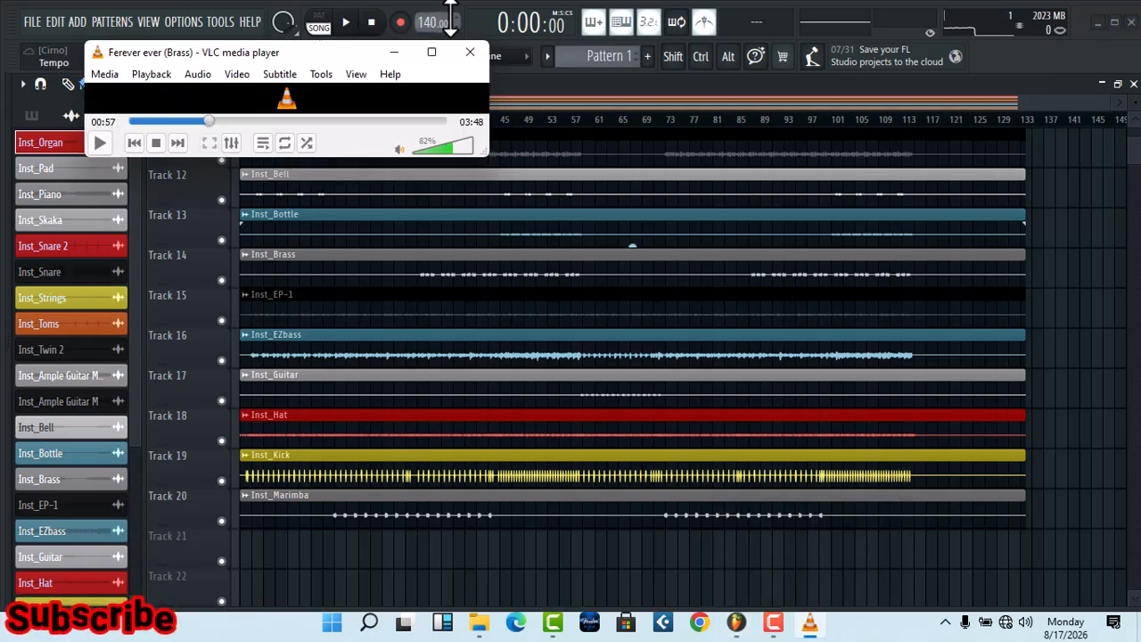
{"action": "left_click", "coordinate": [472, 49]}
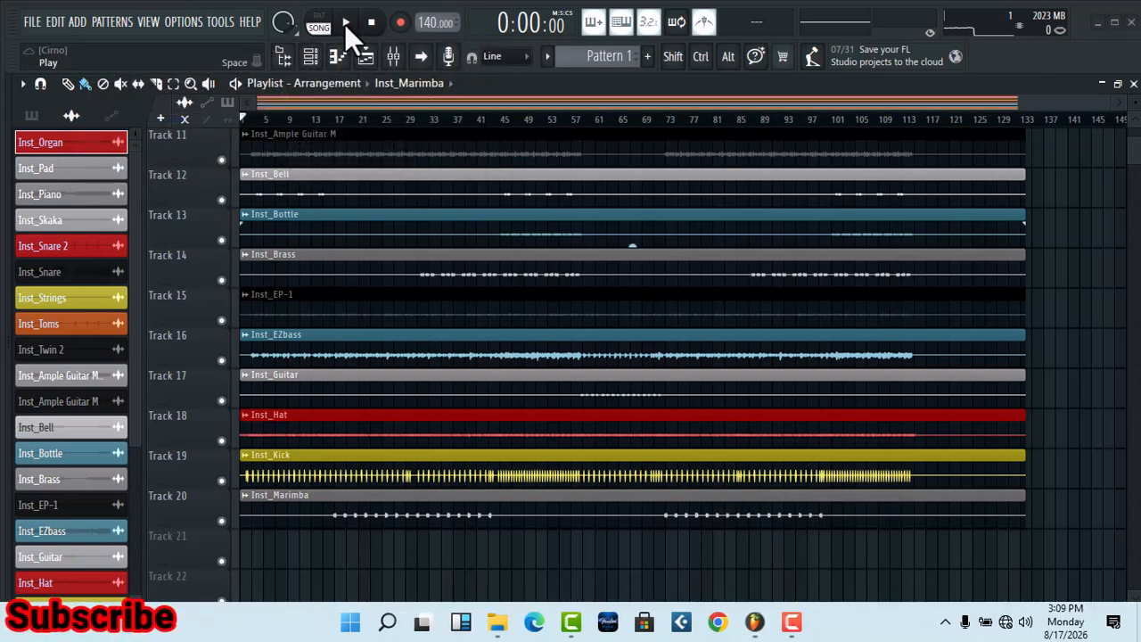
{"action": "left_click", "coordinate": [344, 23]}
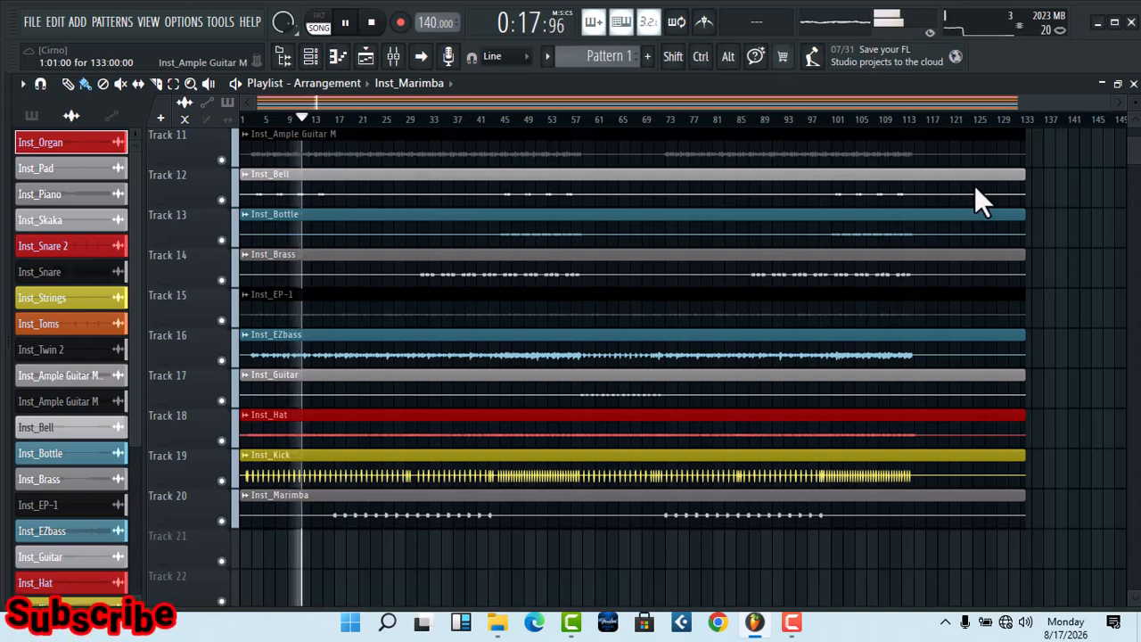
{"action": "scroll", "coordinate": [967, 401], "scroll_direction": "up", "scroll_amount": 5}
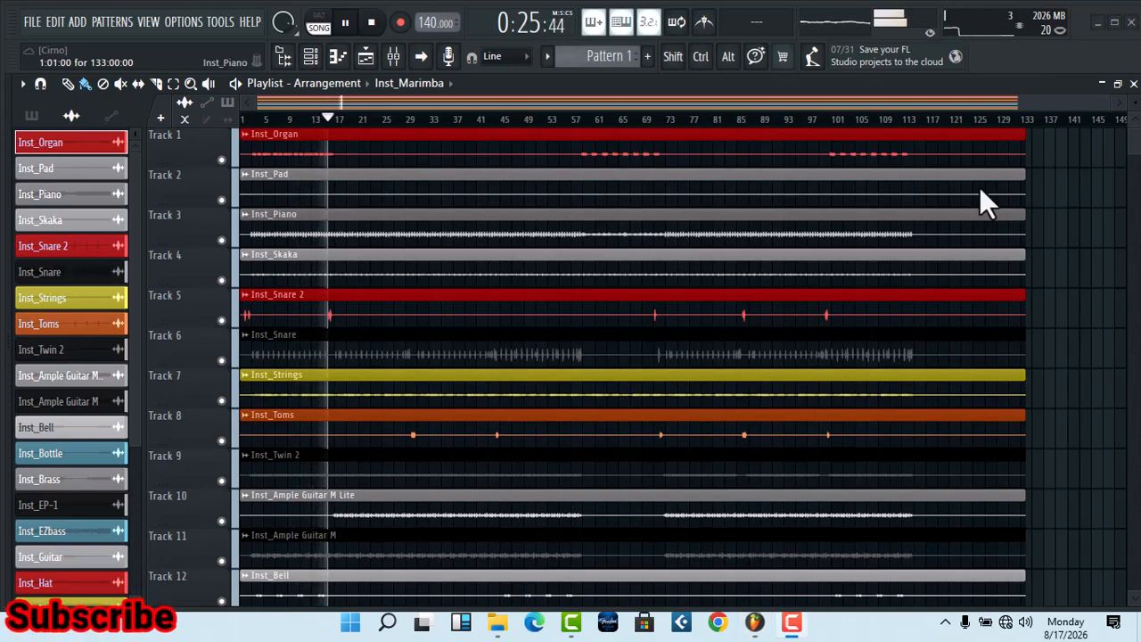
- Stop playback and look over the imported stem tracks in the playlist
{"action": "left_click", "coordinate": [371, 22]}
{"action": "scroll", "coordinate": [502, 366], "scroll_direction": "down", "scroll_amount": 5}
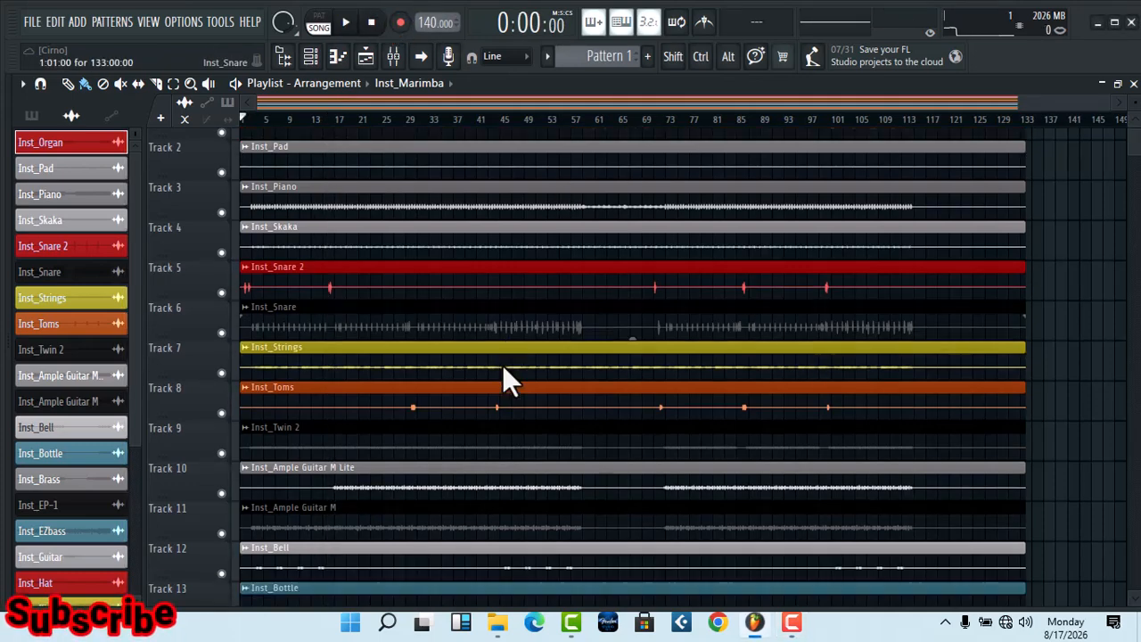
{"action": "scroll", "coordinate": [501, 366], "scroll_direction": "up", "scroll_amount": 5}
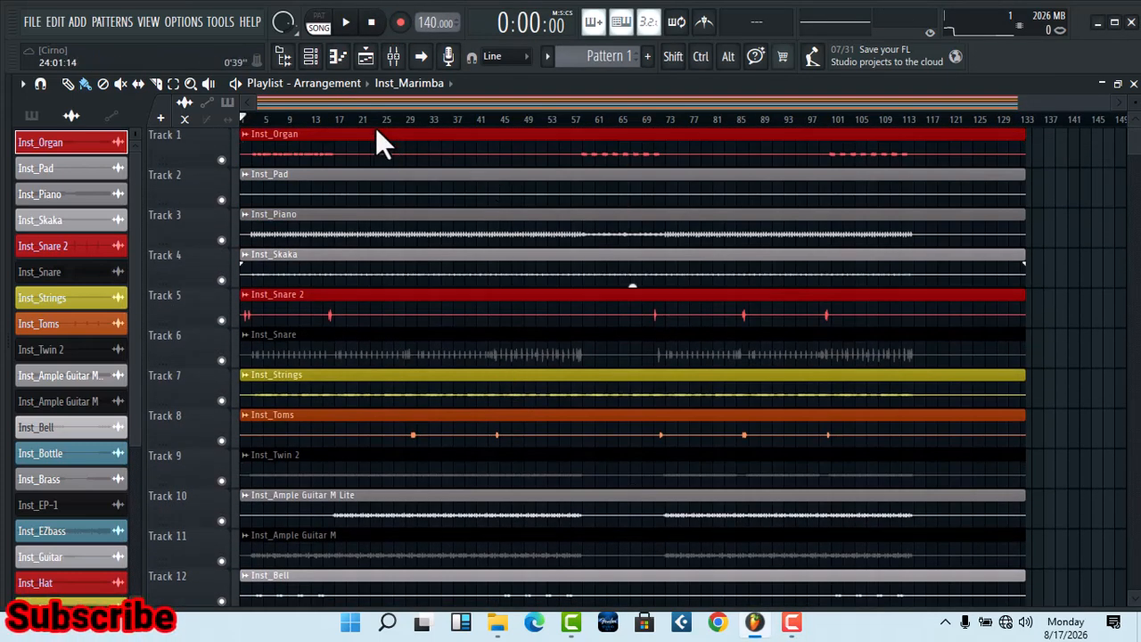
- Select all channels in the channel rack and route them to consecutive mixer tracks starting from Insert 1
{"action": "left_click", "coordinate": [314, 58]}
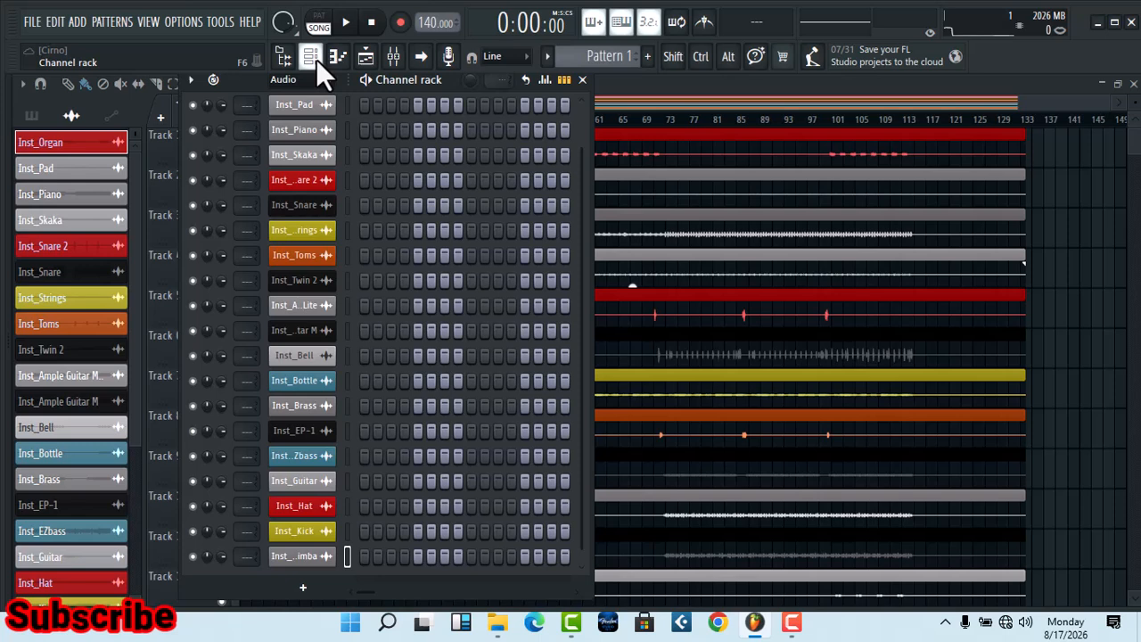
{"action": "double_click", "coordinate": [346, 104]}
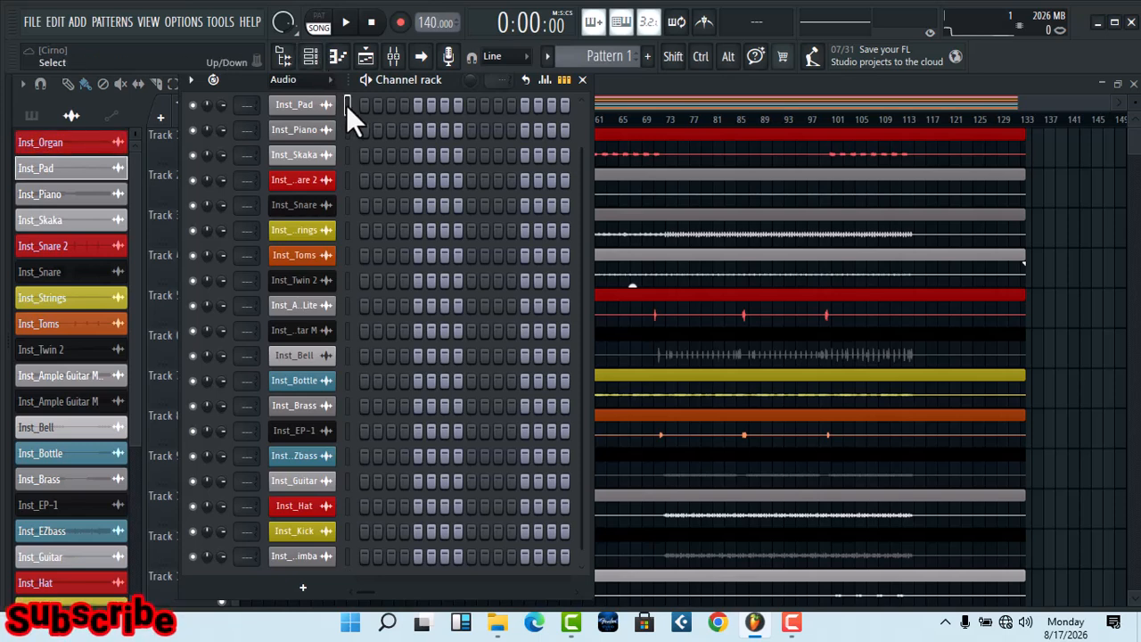
{"action": "left_click", "coordinate": [384, 59]}
{"action": "left_click", "coordinate": [51, 357]}
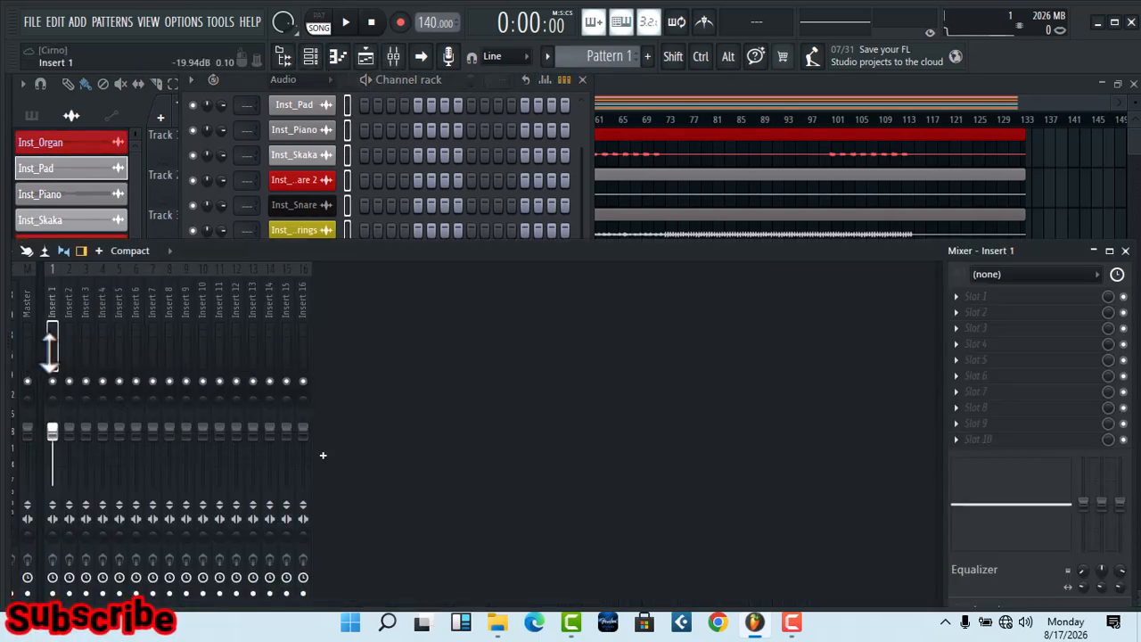
{"action": "right_click", "coordinate": [52, 357]}
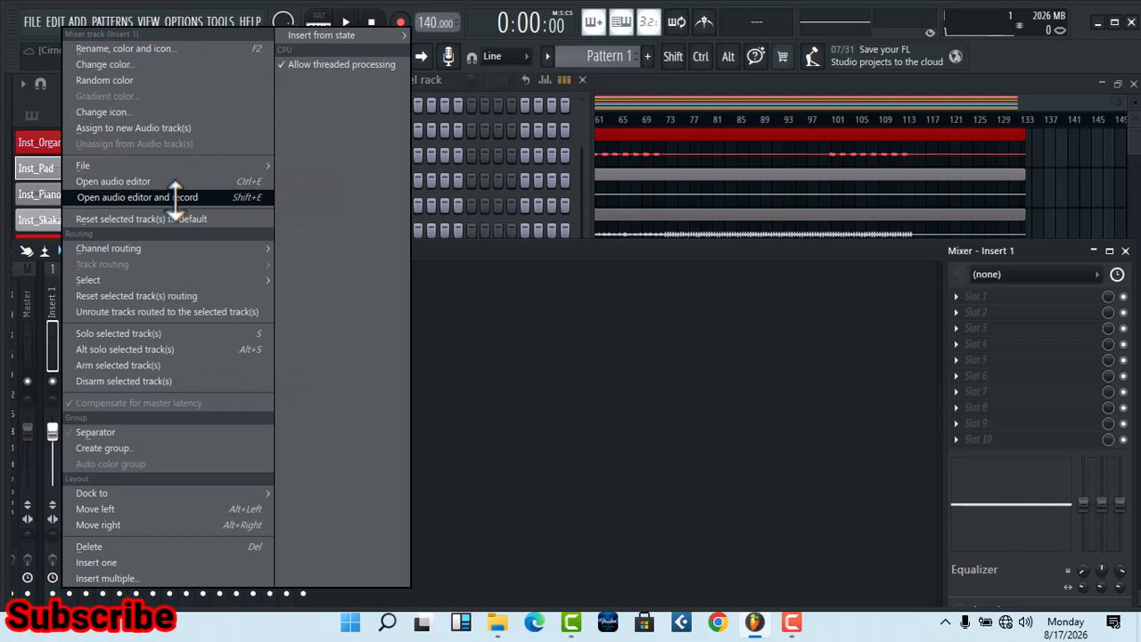
{"action": "mouse_move", "coordinate": [143, 249]}
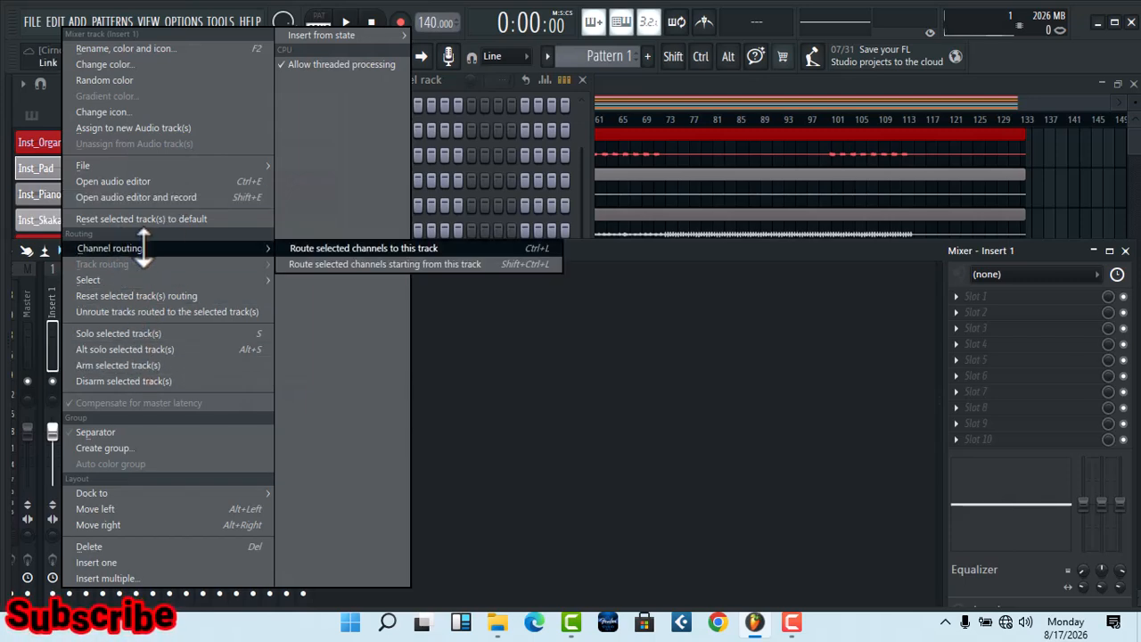
{"action": "left_click", "coordinate": [349, 265]}
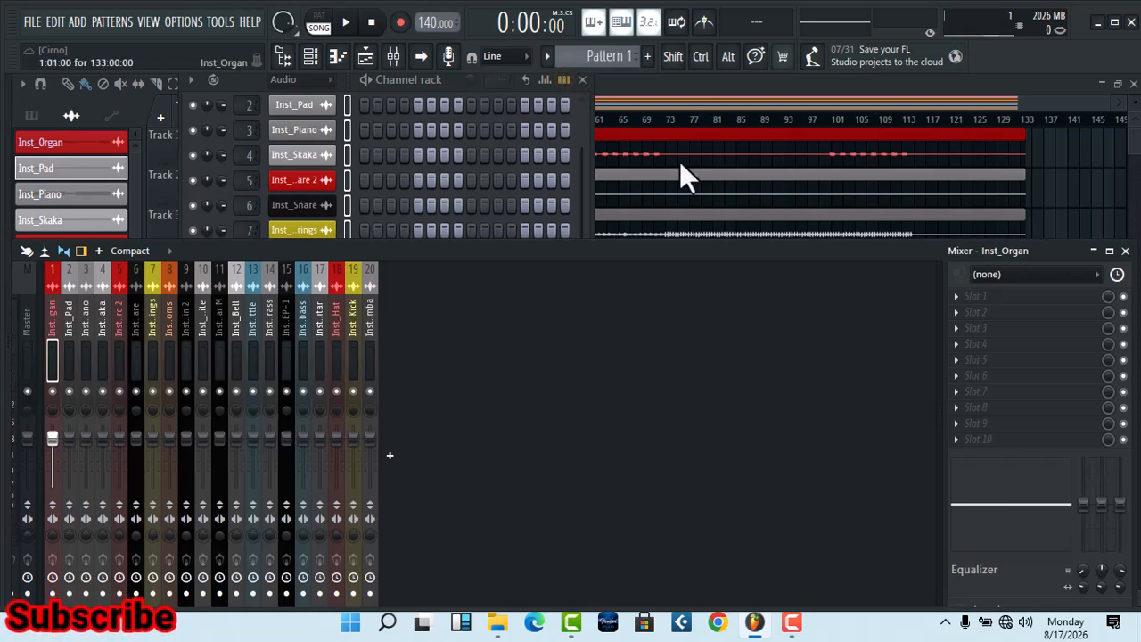
- Play the song through the routed mixer tracks and add nine empty mixer tracks, Insert 21 to Insert 29
{"action": "left_click", "coordinate": [351, 23]}
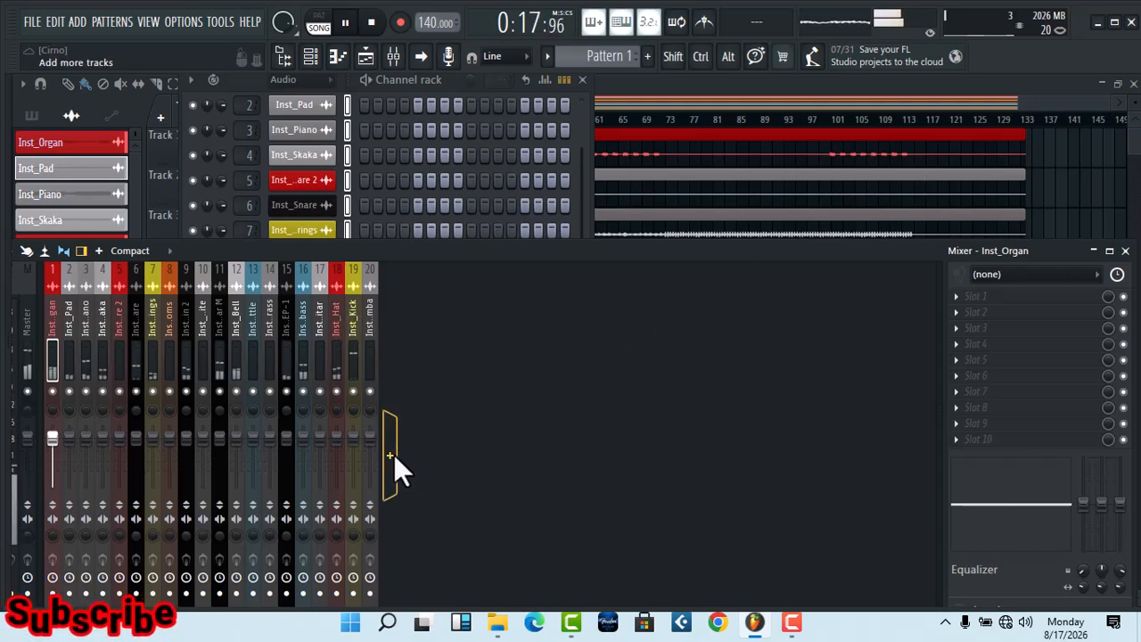
{"action": "left_click_drag", "start_coordinate": [394, 454], "coordinate": [548, 463]}
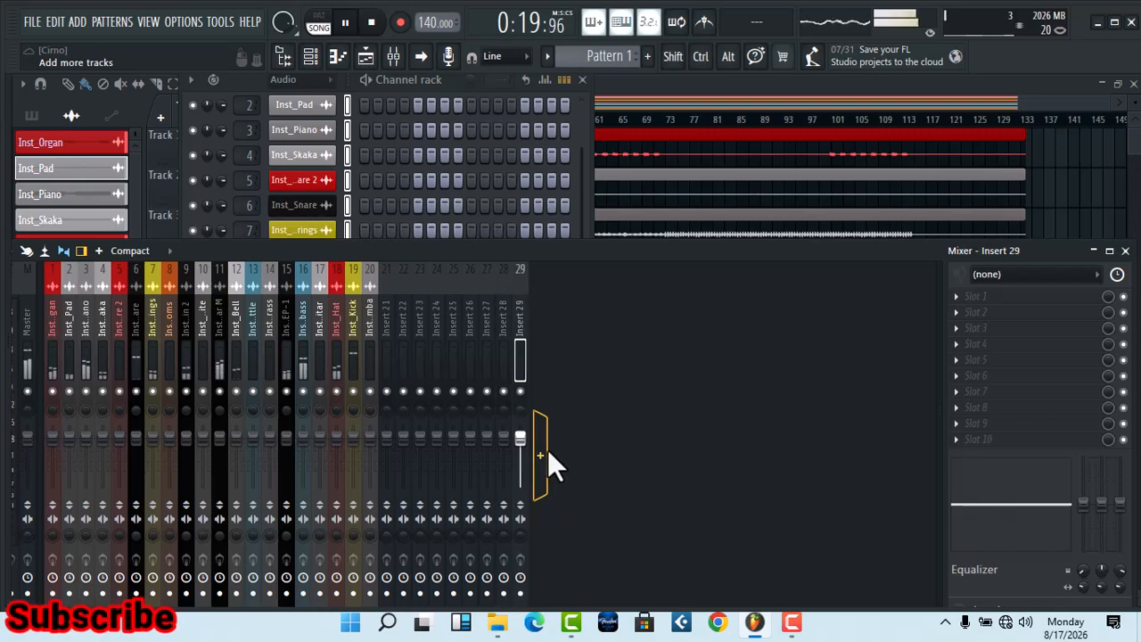
- Check the mixer track assignments of the stems in the channel rack and stop playback
{"action": "left_click", "coordinate": [445, 78]}
{"action": "scroll", "coordinate": [309, 355], "scroll_direction": "down", "scroll_amount": 1}
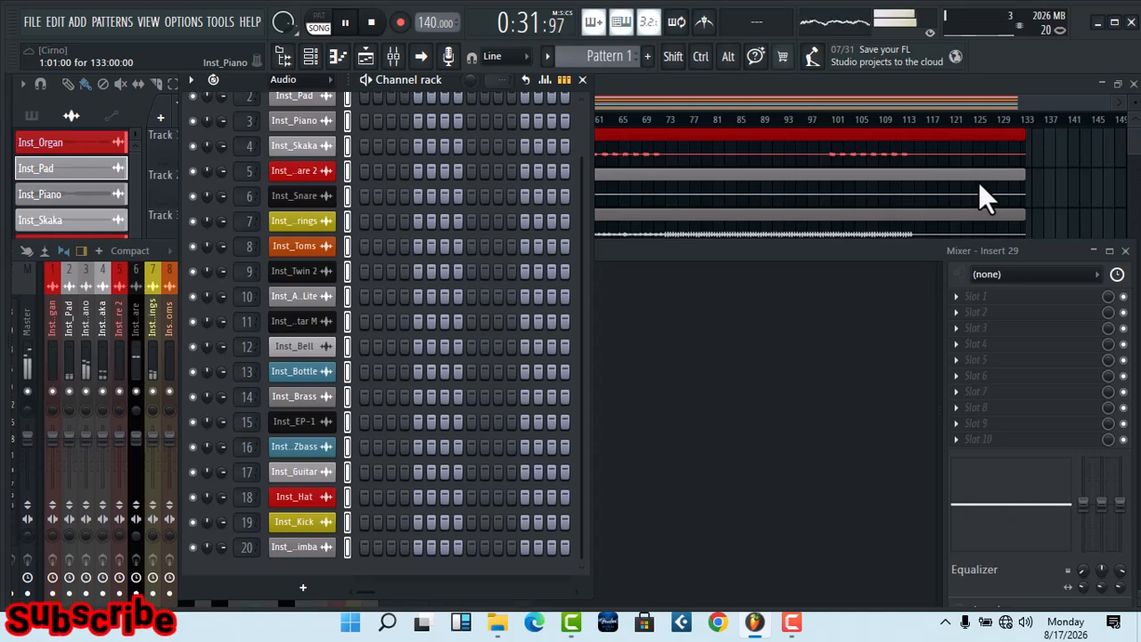
{"action": "key", "text": "space"}
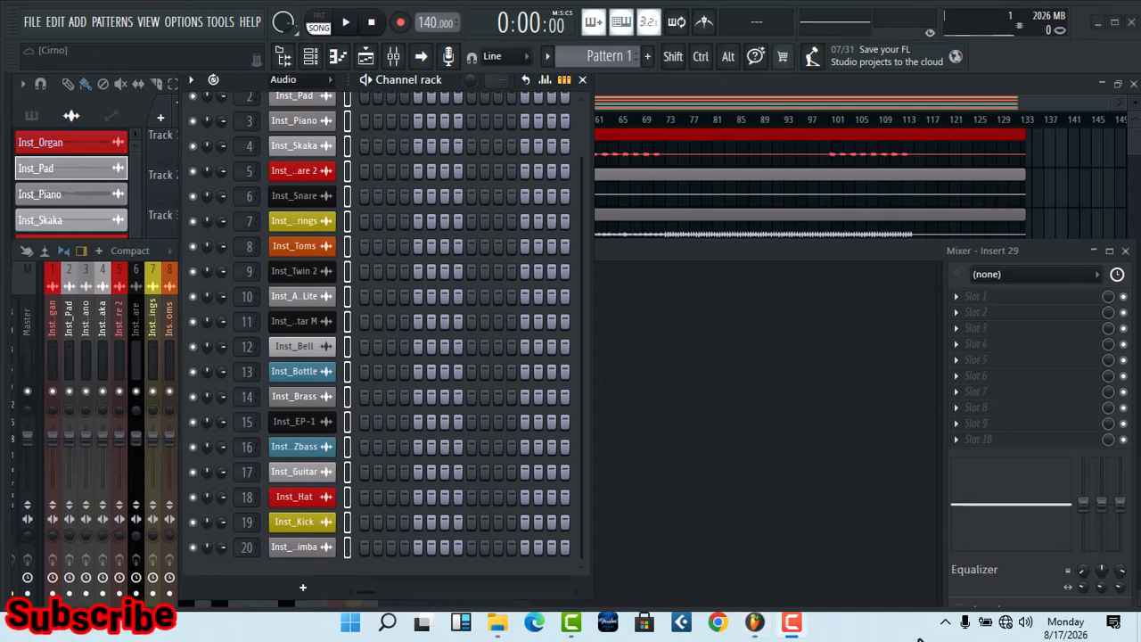